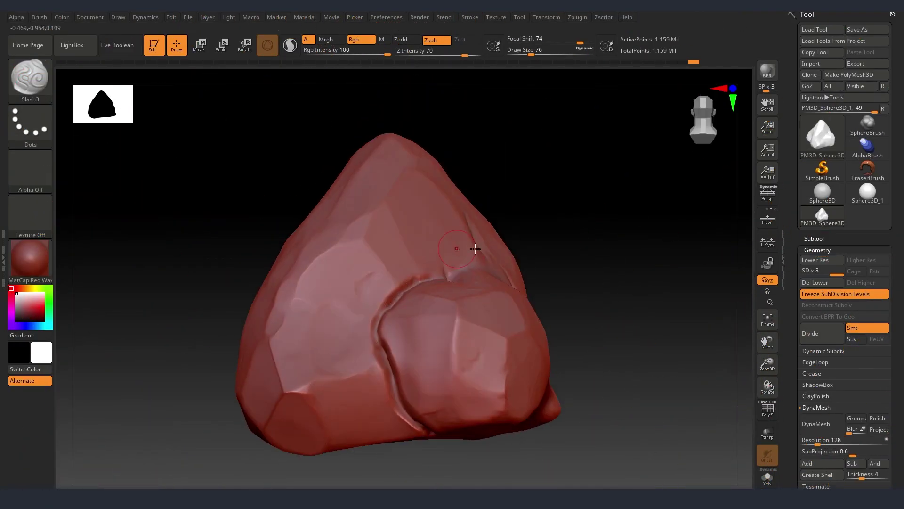
Lower the sculpted rock mesh to subdivision level 1
mouse_move(396, 260)
right_down()
mouse_move(443, 252)
mouse_move(288, 358)
mouse_move(344, 354)
mouse_move(387, 376)
mouse_move(490, 308)
right_up()
key(shift+d)
key(shift+d)
key(shift)
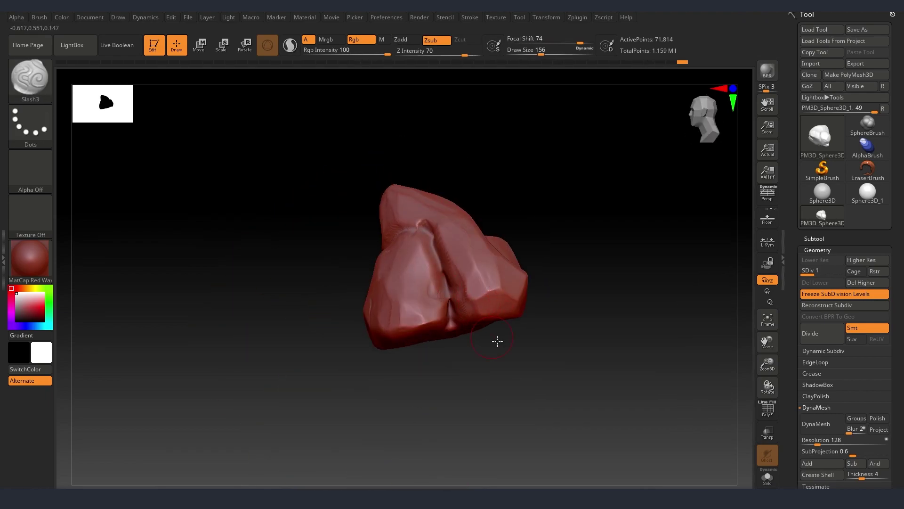
Mask the rounded boulder at the side of the main rock
right_drag(498, 341, 460, 367)
ctrl+drag(460, 368, 448, 306)
mouse_move(448, 307)
right_down()
mouse_move(337, 363)
mouse_move(464, 283)
right_up()
right_drag(466, 351, 333, 393)
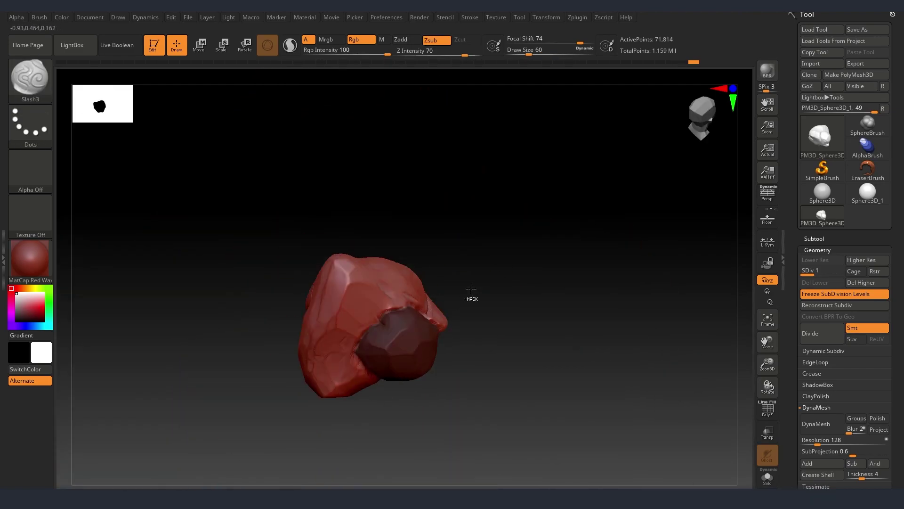
mouse_move(471, 293)
right_down()
mouse_move(414, 340)
mouse_move(386, 345)
mouse_move(405, 325)
right_up()
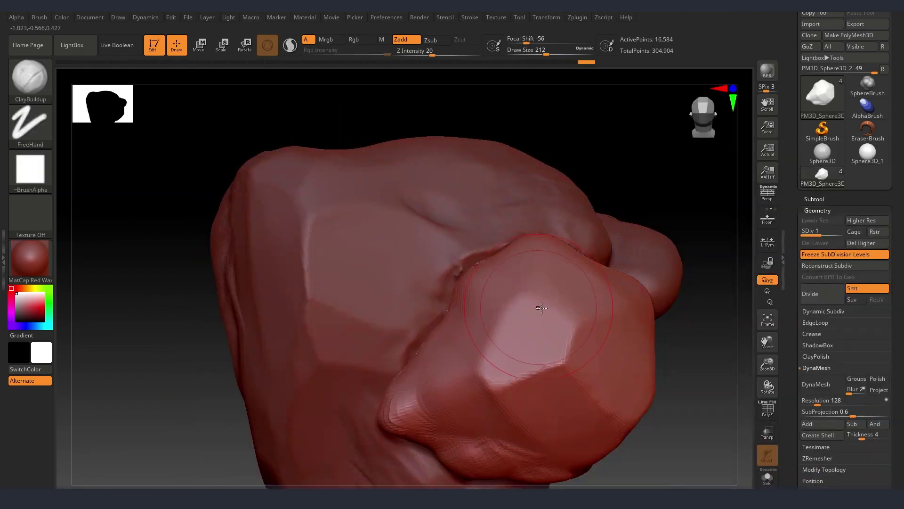
Remesh the small side boulder with DynaMesh at resolution 128 and check its shape against the main rock
mouse_move(539, 306)
right_down()
mouse_move(462, 321)
mouse_move(466, 286)
mouse_move(499, 329)
right_up()
click(816, 383)
right_drag(692, 309, 578, 337)
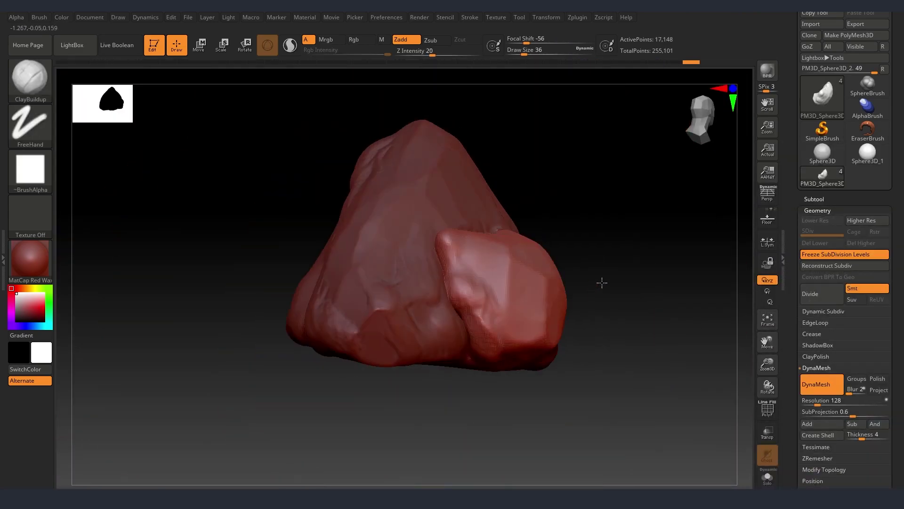
mouse_move(602, 283)
right_down()
mouse_move(616, 292)
mouse_move(589, 320)
mouse_move(539, 341)
right_up()
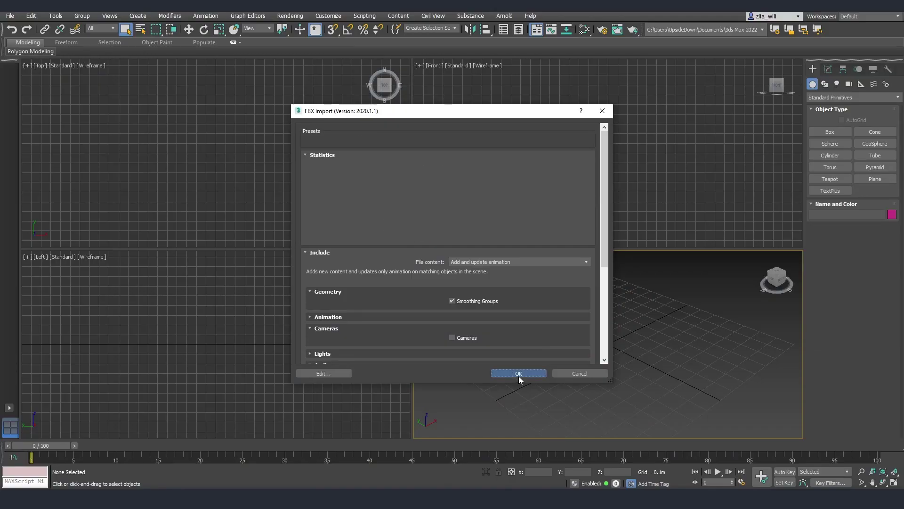
Switch to 3ds Max, import the FBX model with smoothing groups, and add a Retopology modifier to the rock
click(519, 375)
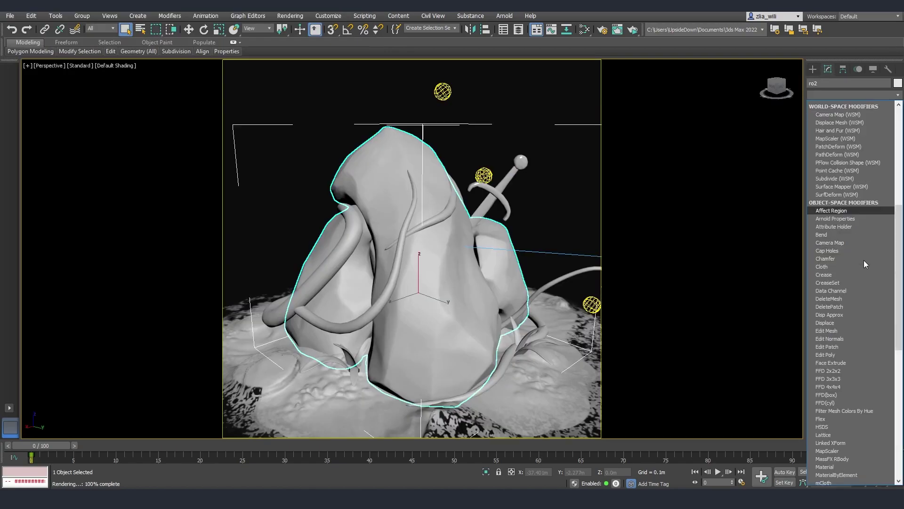
scroll(841, 155, down, 5)
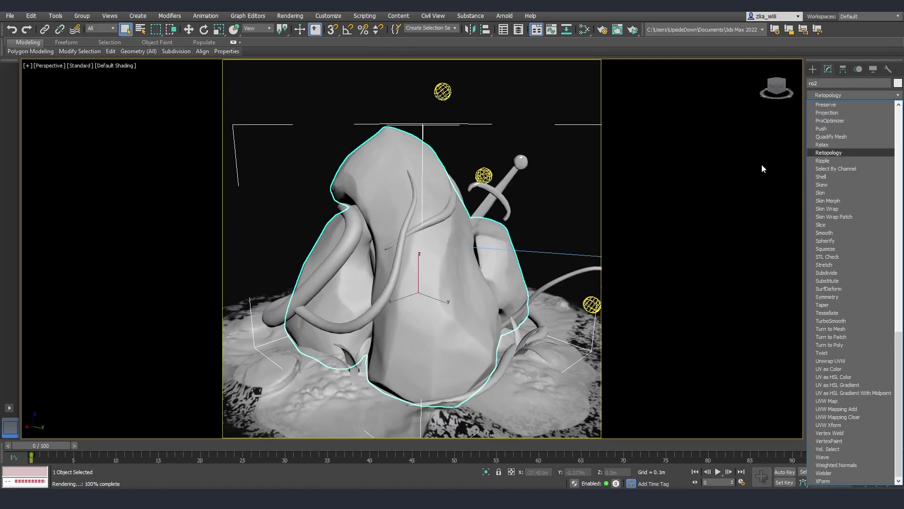
key(Return)
Compute the rock's retopology with ReForm at a face count of 20000, and toggle the edged faces display
click(848, 207)
click(832, 227)
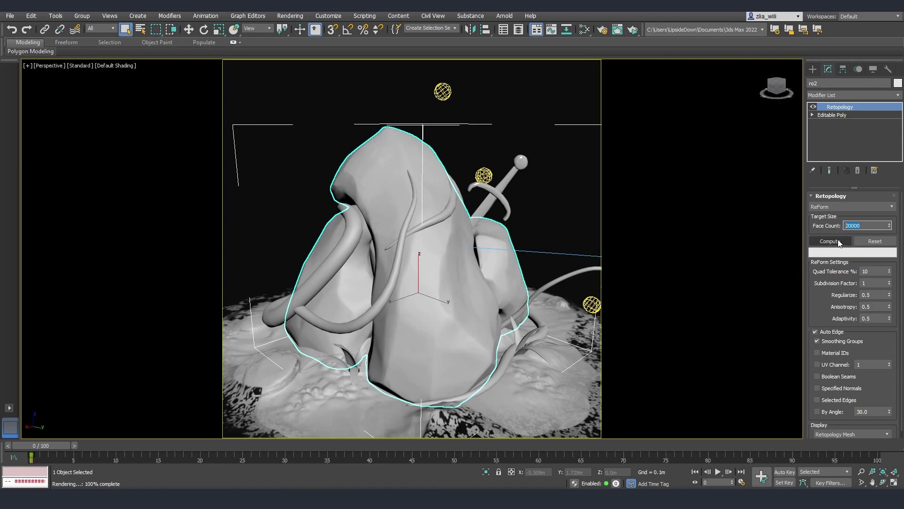
click(830, 241)
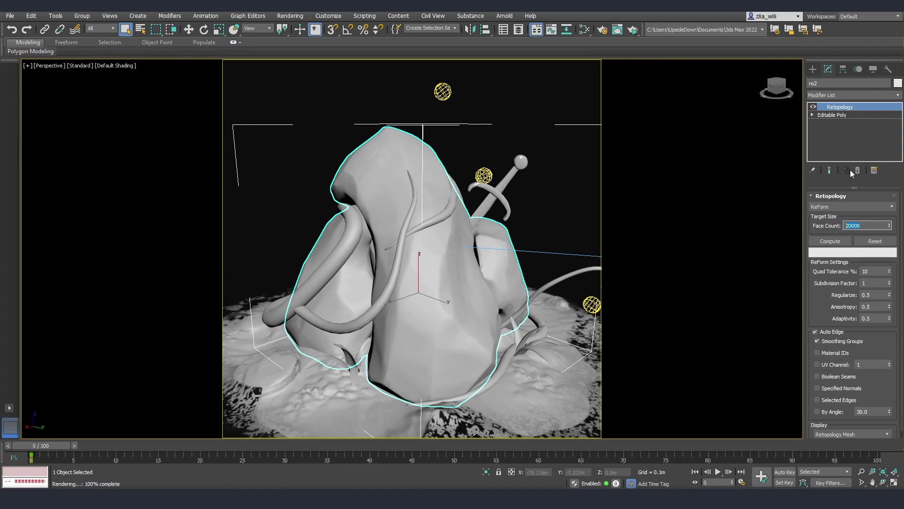
click(565, 217)
key(F4)
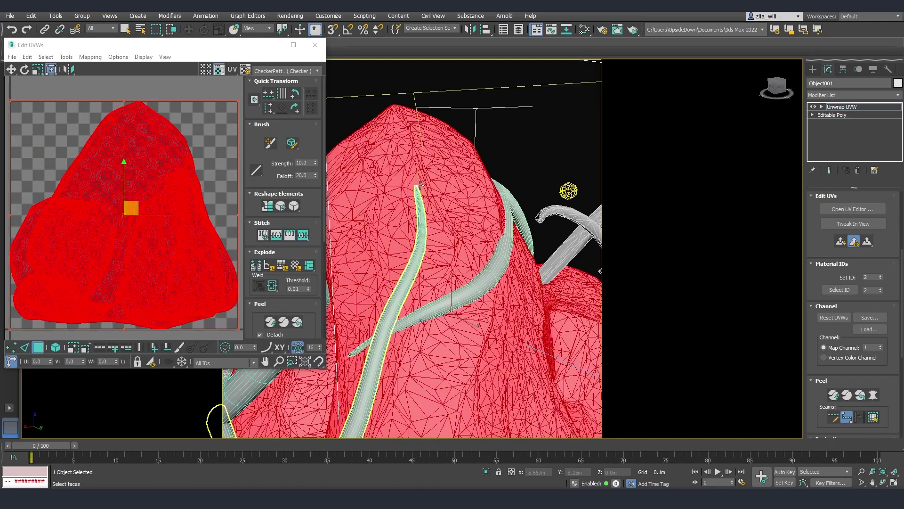
Examine the rock's unwrapped faces and seam edges from the front, underside and back
scroll(358, 214, down, 5)
scroll(358, 213, up, 8)
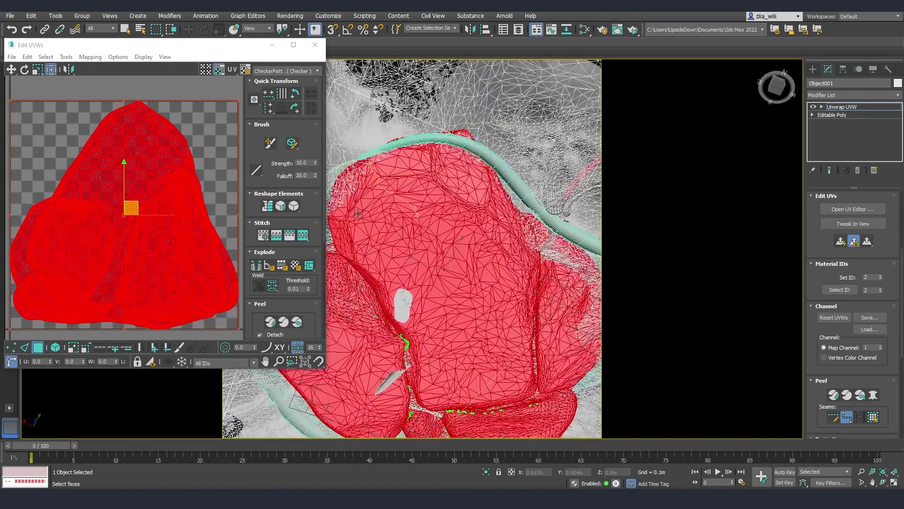
scroll(478, 377, down, 5)
scroll(478, 377, up, 5)
alt+middle_drag(478, 377, 485, 389)
scroll(480, 237, down, 3)
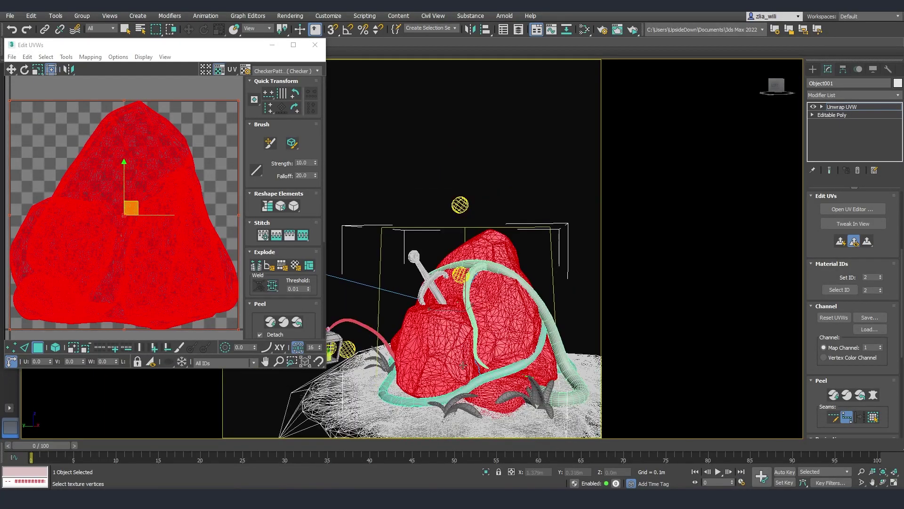
scroll(479, 236, up, 4)
alt+middle_drag(480, 236, 448, 251)
scroll(448, 251, up, 5)
scroll(448, 251, down, 5)
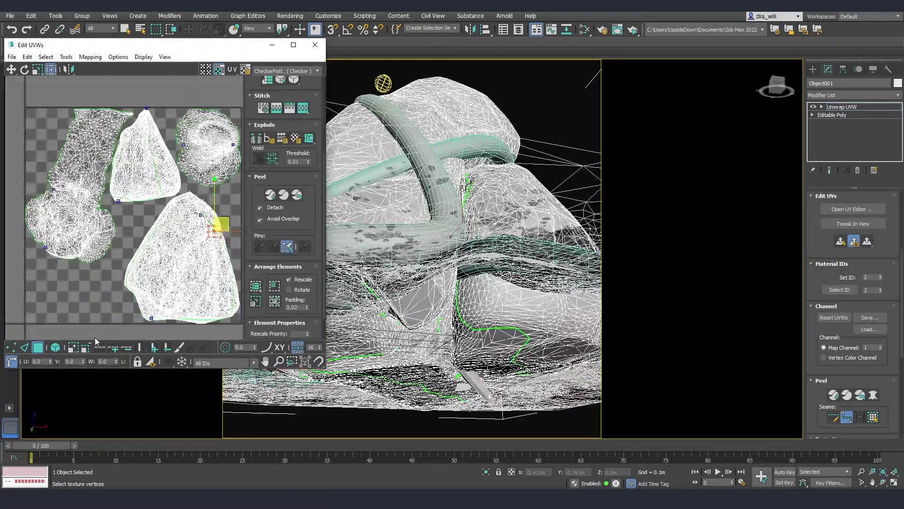
Select the largest rock UV island and check which faces of the model it covers
click(209, 271)
scroll(395, 246, down, 3)
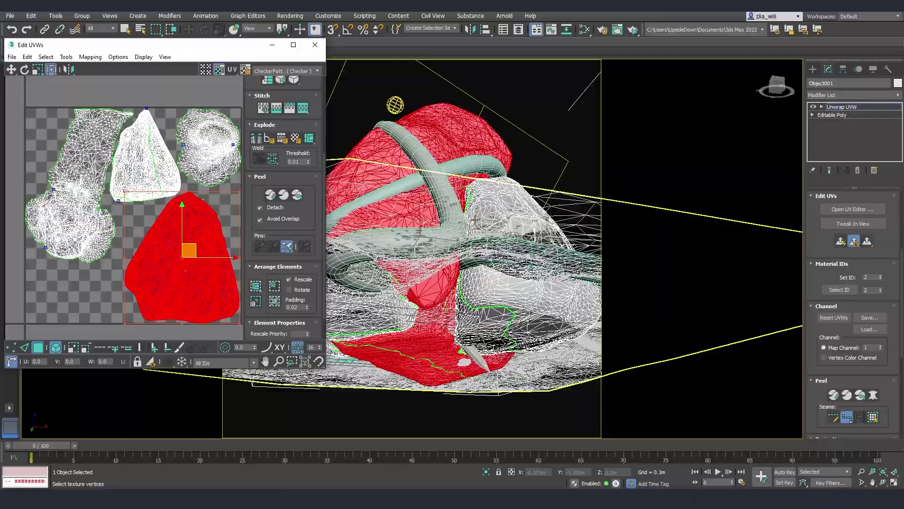
alt+middle_drag(395, 246, 466, 348)
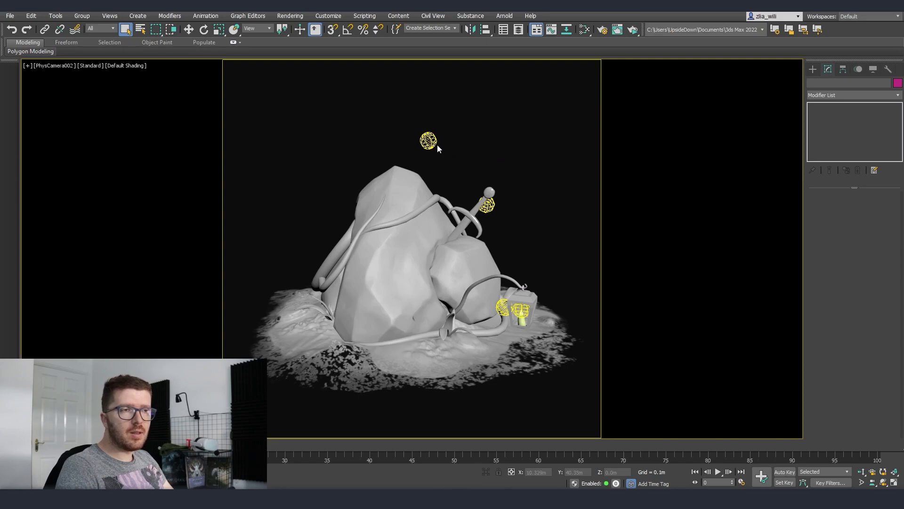
Switch from the camera to the perspective view and inspect the rock and the vine wrapping it from behind
key(p)
scroll(411, 257, down, 4)
click(374, 285)
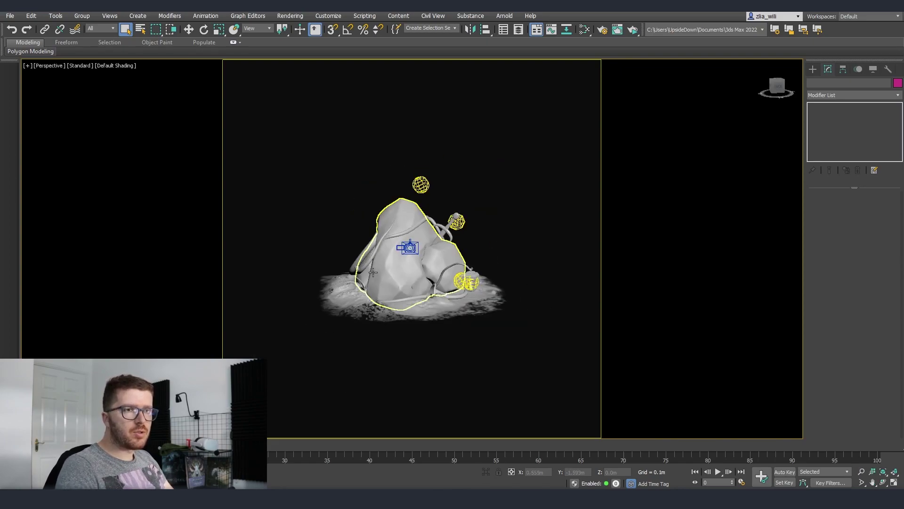
alt+middle_drag(374, 285, 352, 351)
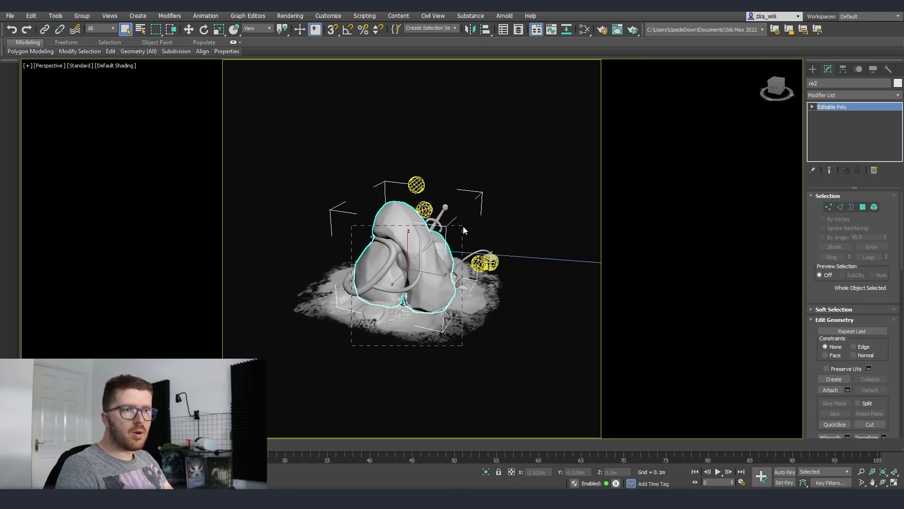
click(447, 235)
key(ctrl+d)
scroll(384, 286, up, 5)
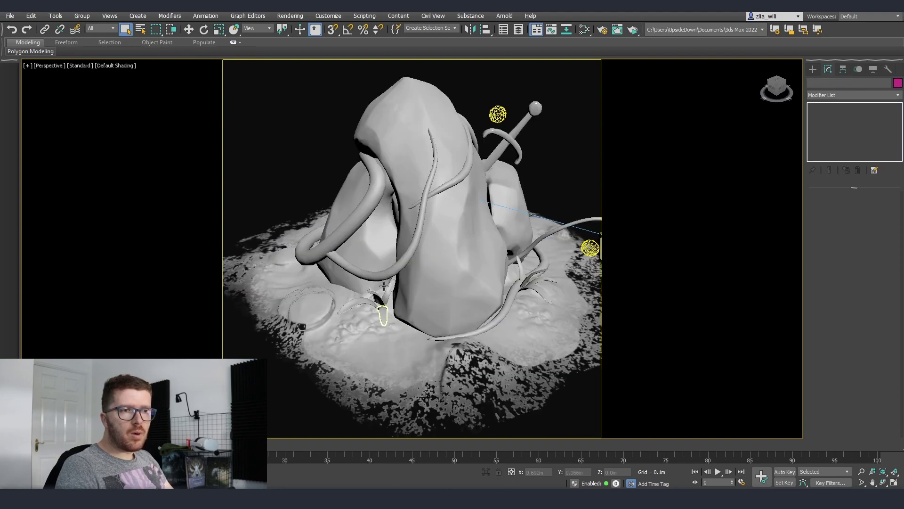
click(388, 273)
click(351, 234)
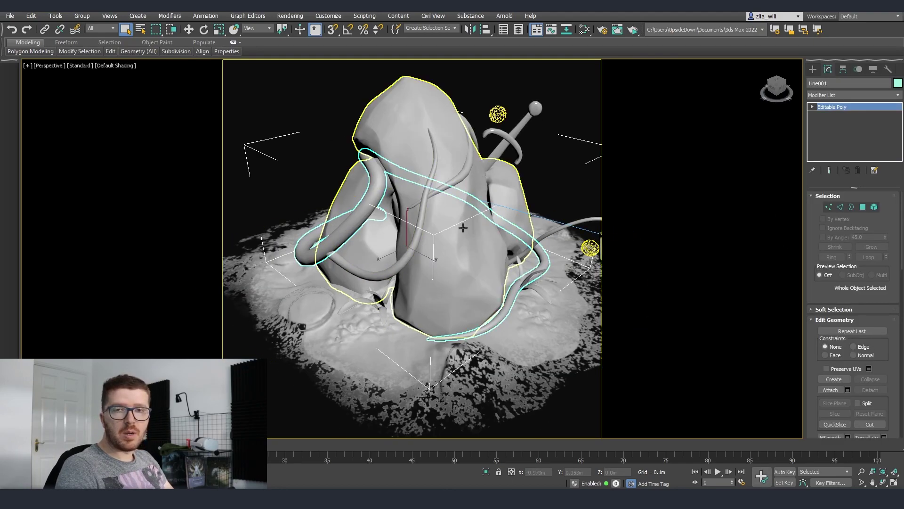
Inspect the Arnold light above the rock and the one beside the lantern, including its colour and intensity
scroll(492, 231, down, 3)
alt+middle_drag(492, 231, 397, 136)
click(375, 138)
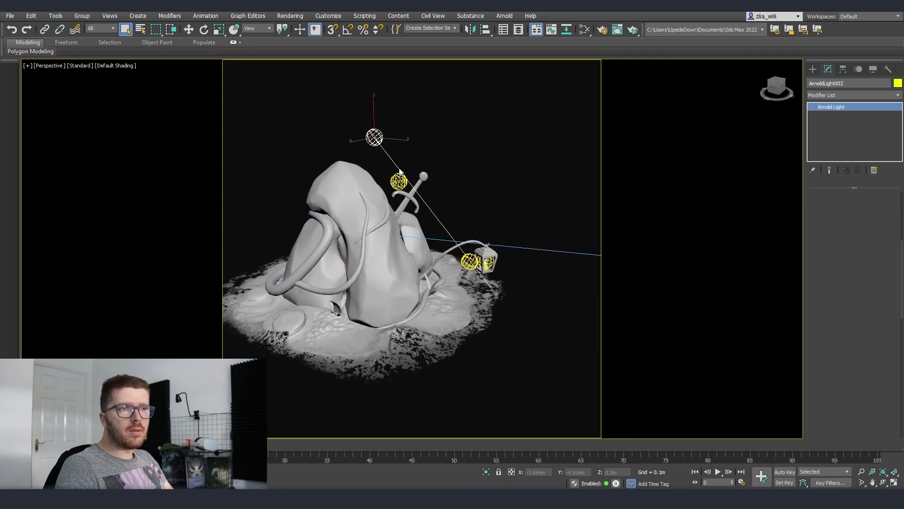
click(469, 261)
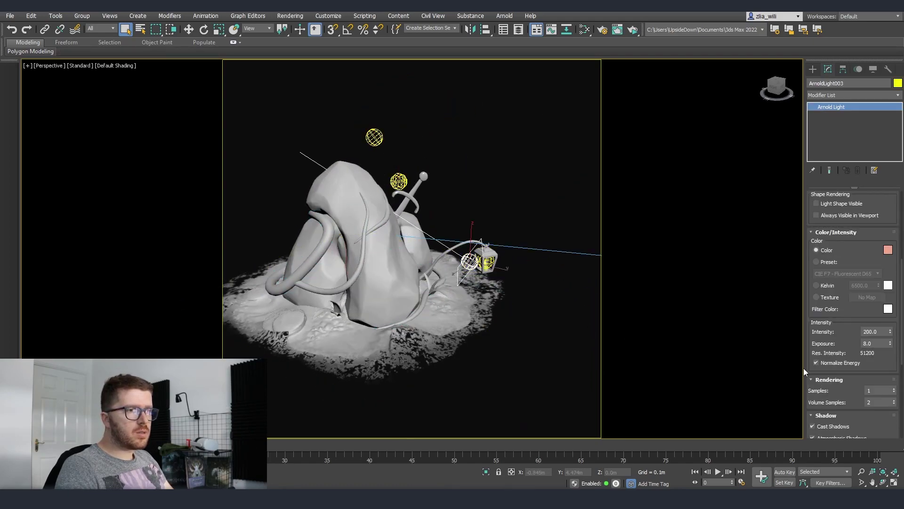
click(517, 201)
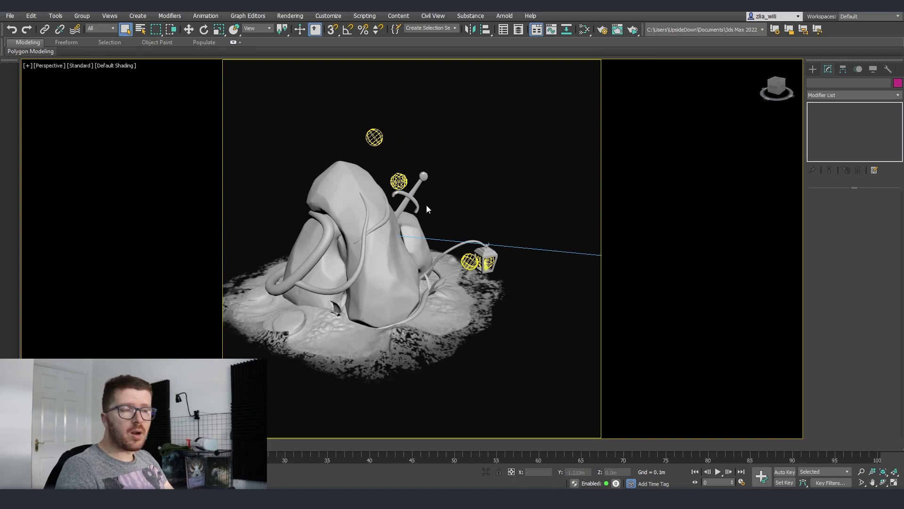
Look over the physical camera's placement relative to the rock and the lights
scroll(333, 204, down, 5)
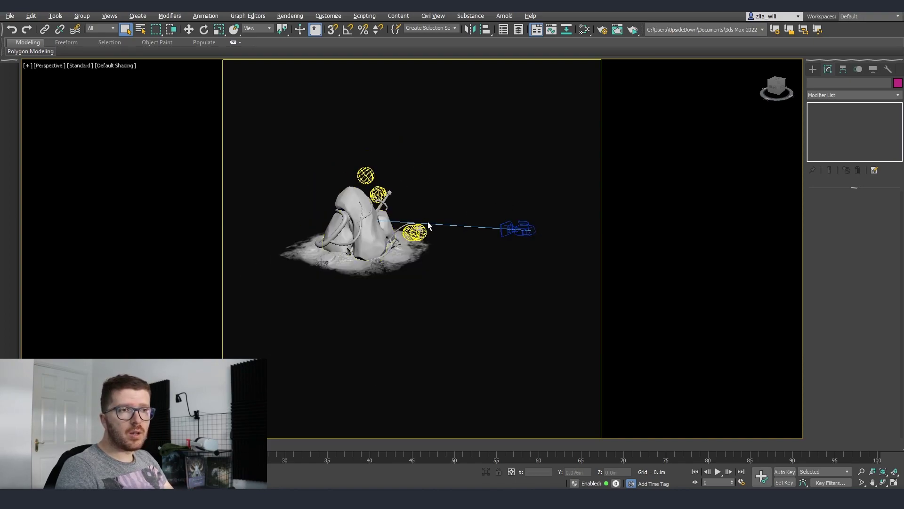
alt+middle_drag(333, 204, 402, 209)
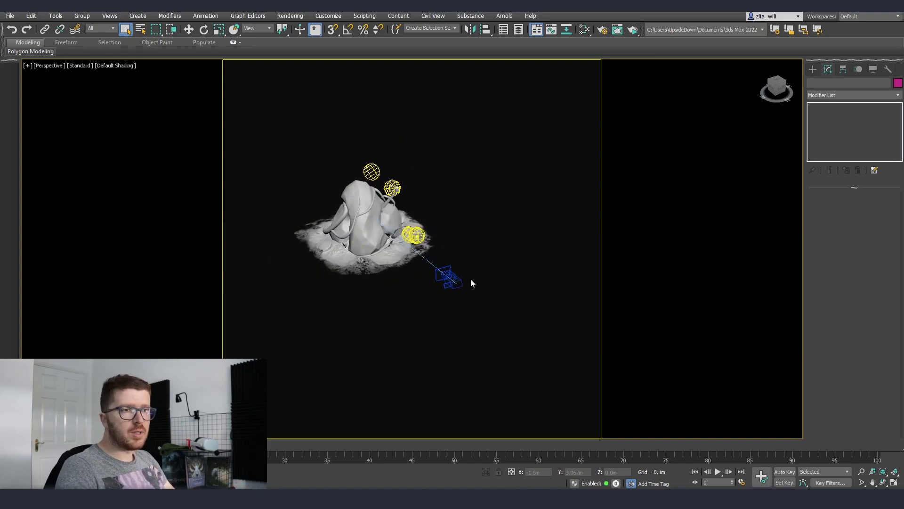
click(436, 285)
alt+middle_drag(462, 328, 520, 267)
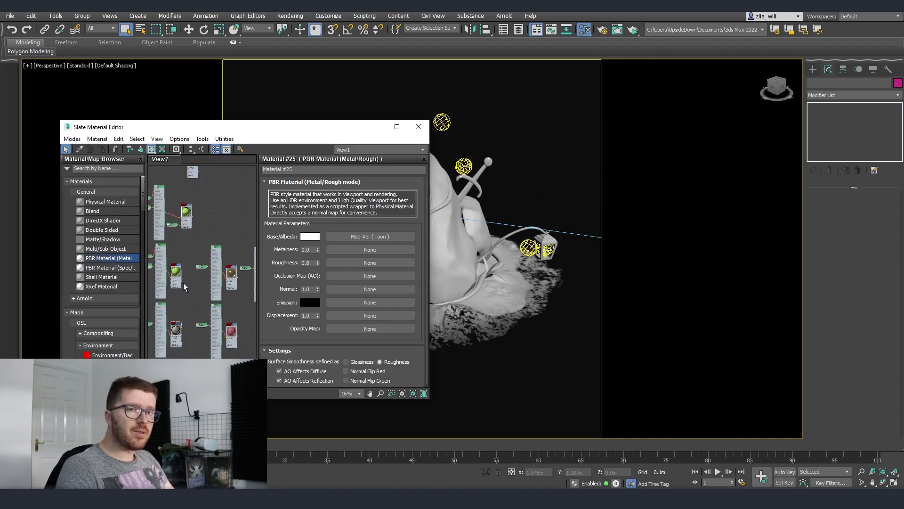
Open the parameters of the green material's Toon map, Map #19, and review its edge settings
middle_drag(184, 287, 206, 293)
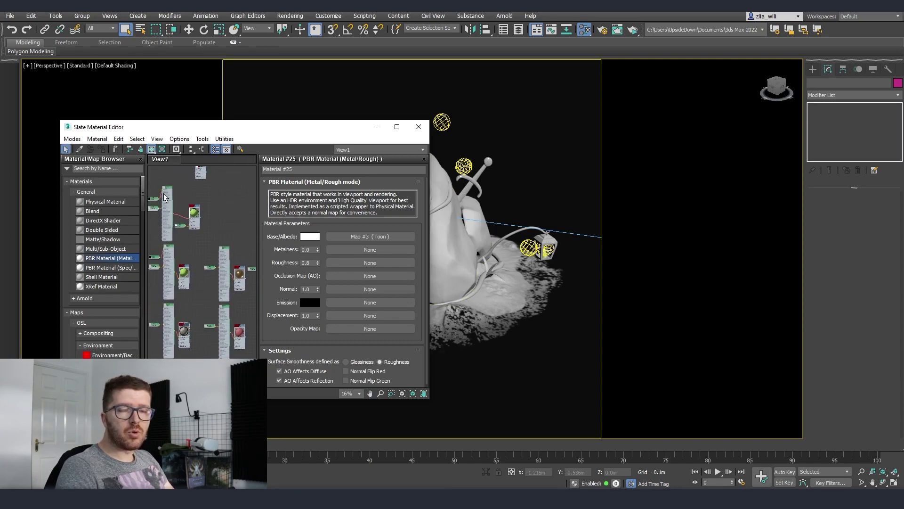
scroll(165, 198, up, 5)
double_click(209, 227)
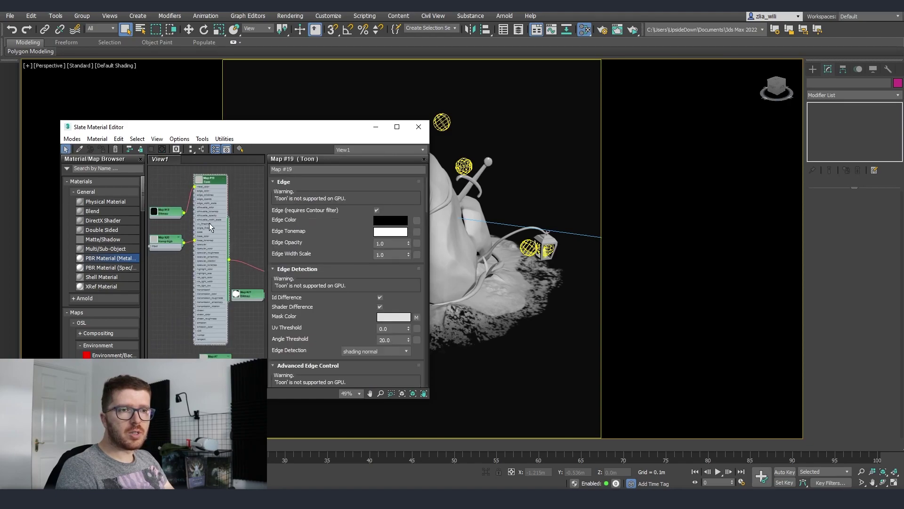
scroll(229, 300, down, 3)
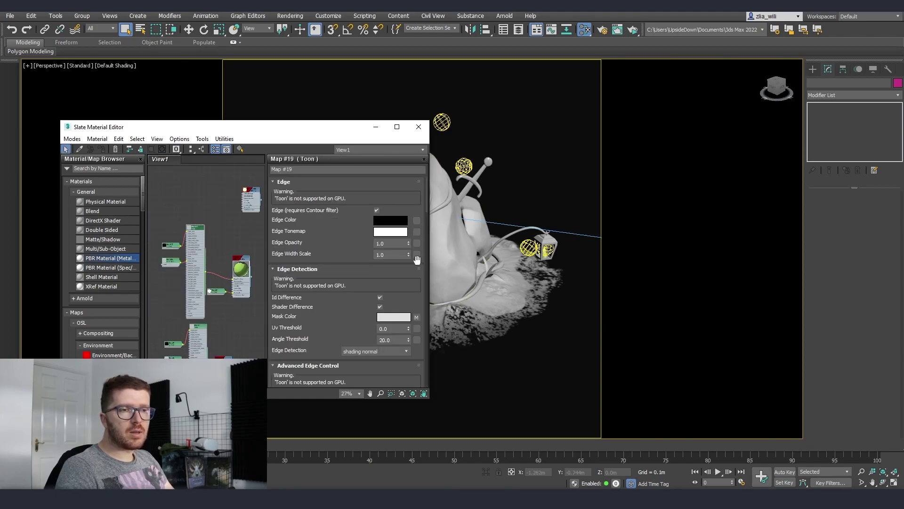
Open Toon Map #3 and review its edge parameters and the ramp map feeding its base tonemap
middle_drag(226, 357, 219, 286)
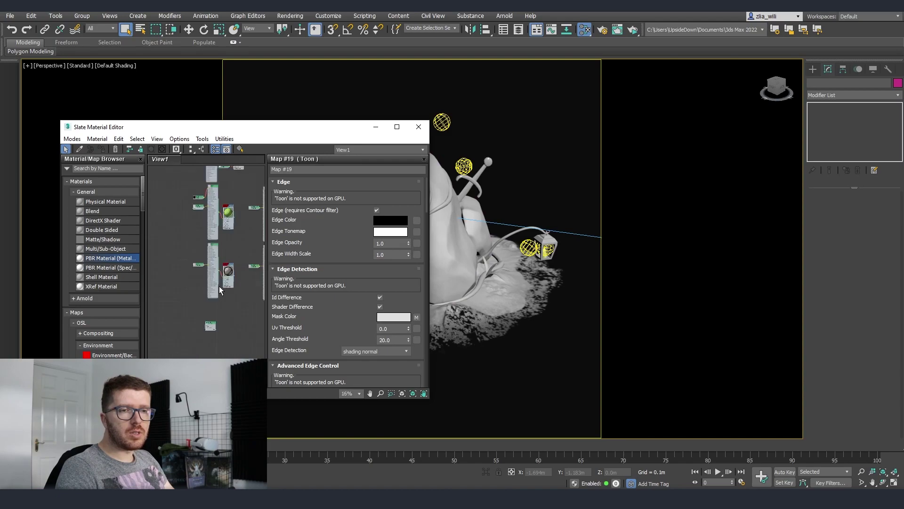
scroll(212, 245, up, 4)
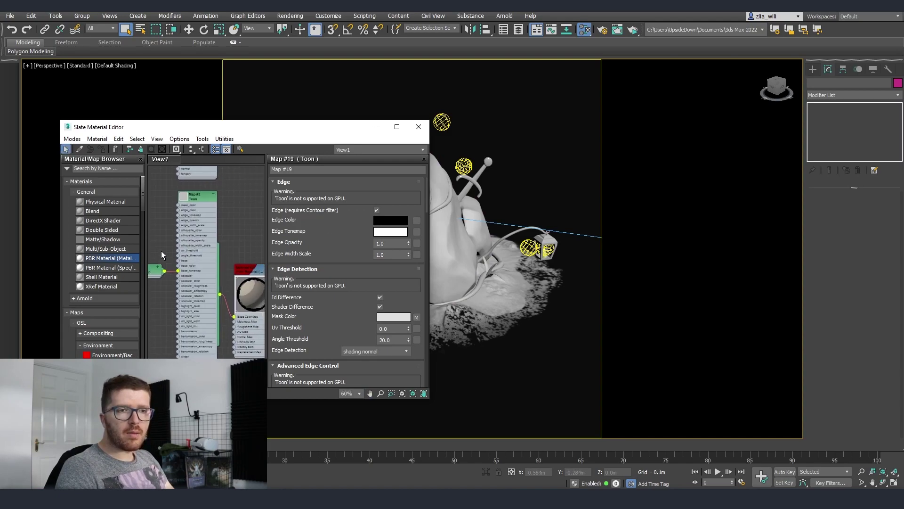
middle_drag(228, 259, 252, 235)
double_click(228, 198)
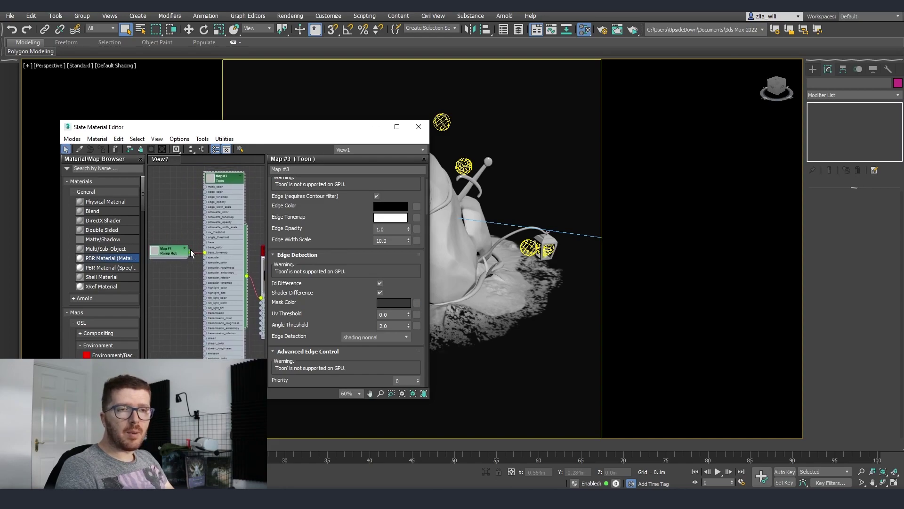
drag(190, 250, 190, 251)
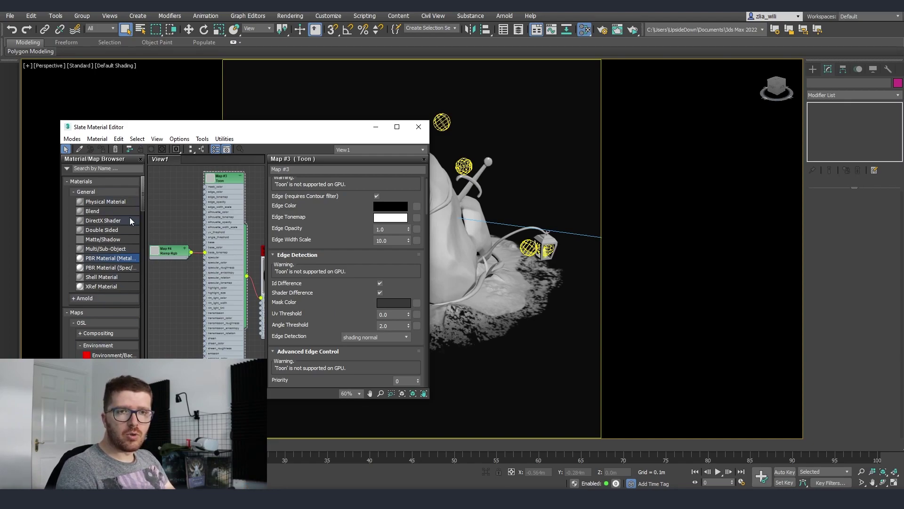
Search the material and map browser for "toon" and return to the Toon node in the graph
click(98, 168)
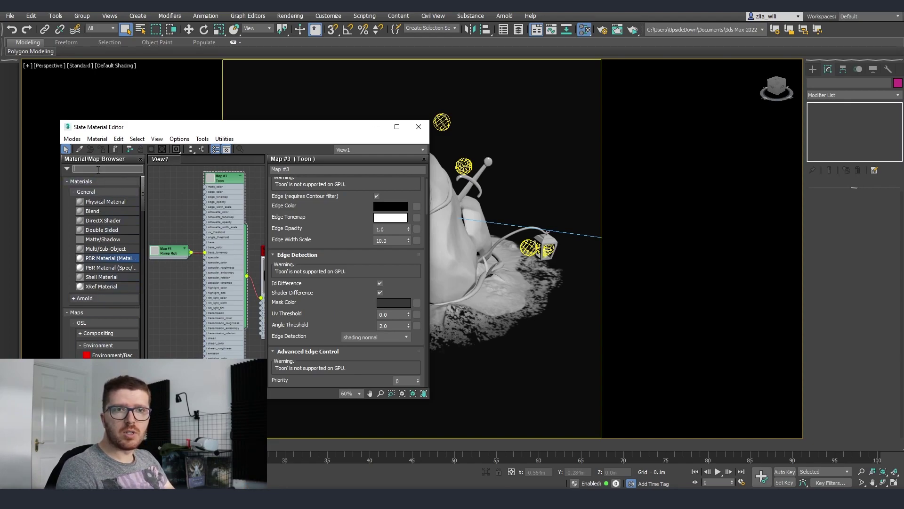
text(toon)
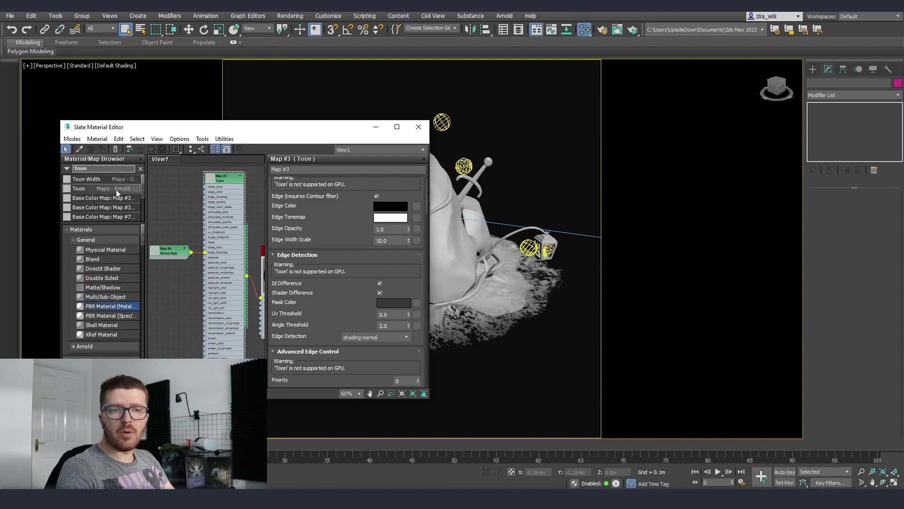
click(212, 216)
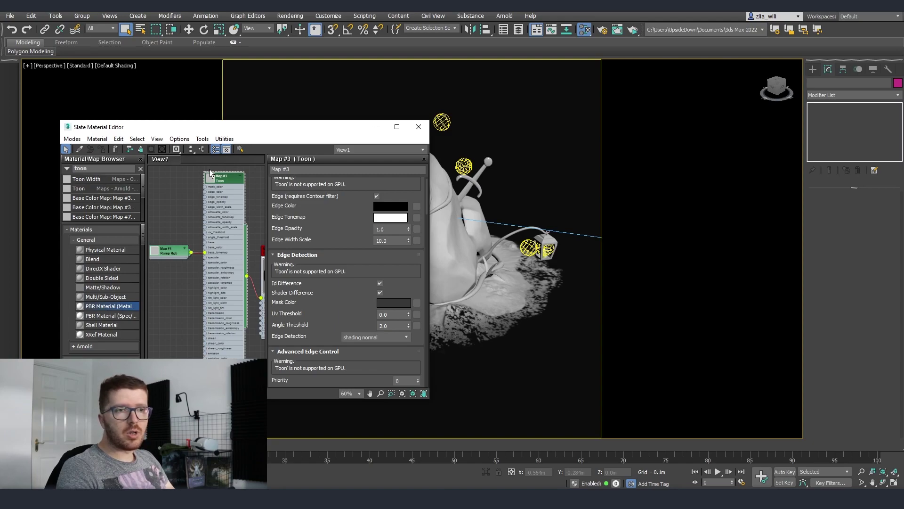
Review the edge, edge detection, advanced edge control and silhouette parameters of Toon Map #3
scroll(335, 228, up, 1)
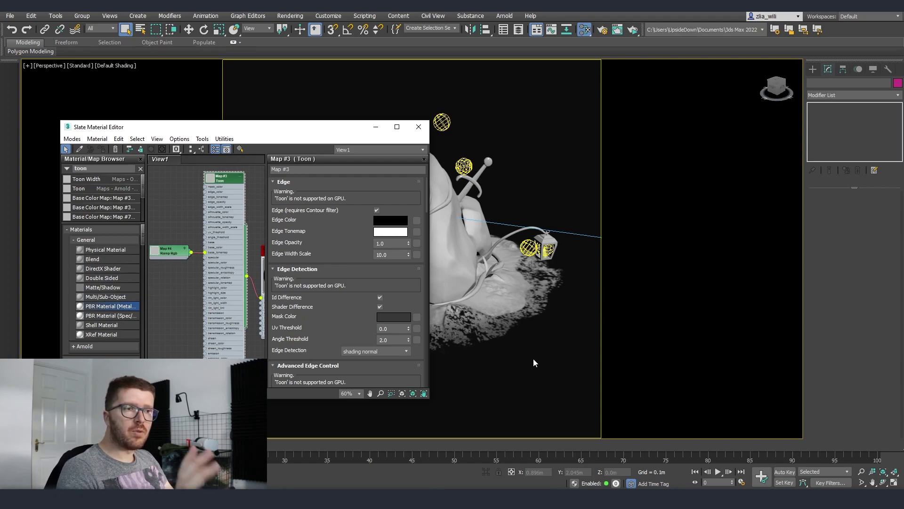
drag(212, 127, 367, 102)
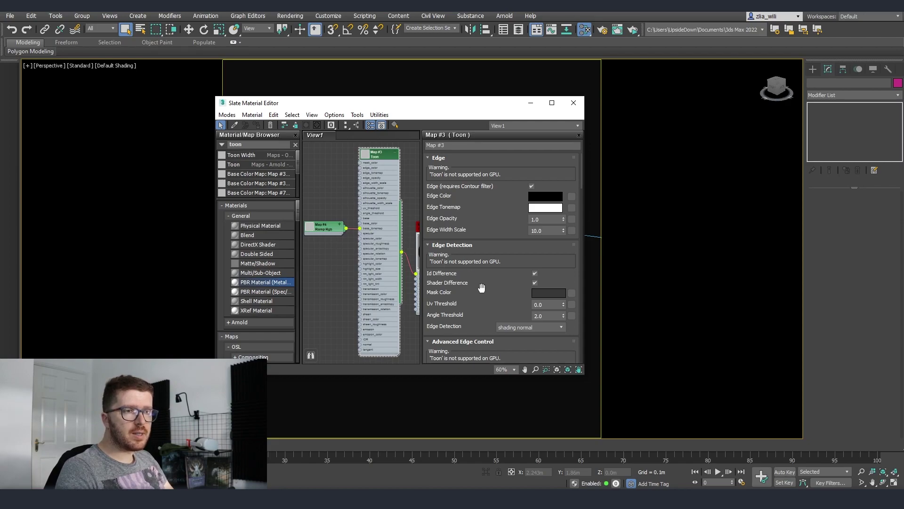
scroll(481, 287, down, 2)
scroll(478, 264, down, 5)
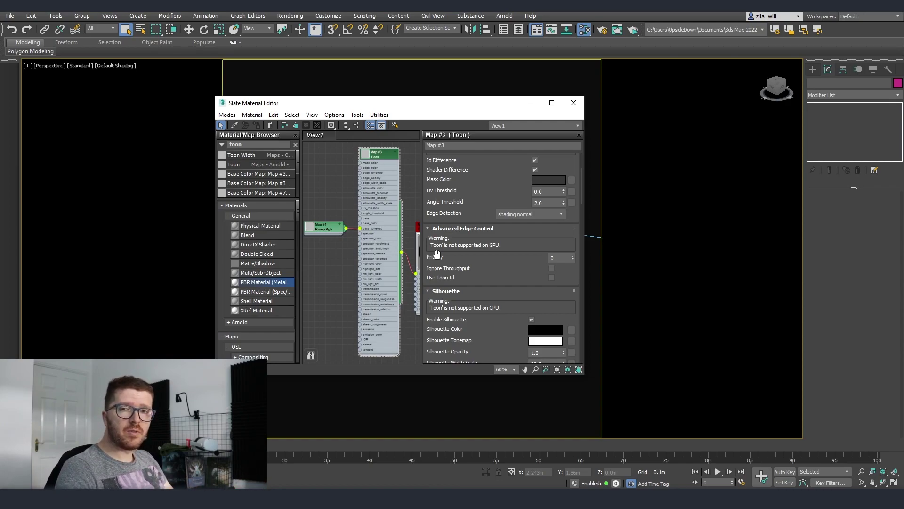
scroll(438, 254, down, 3)
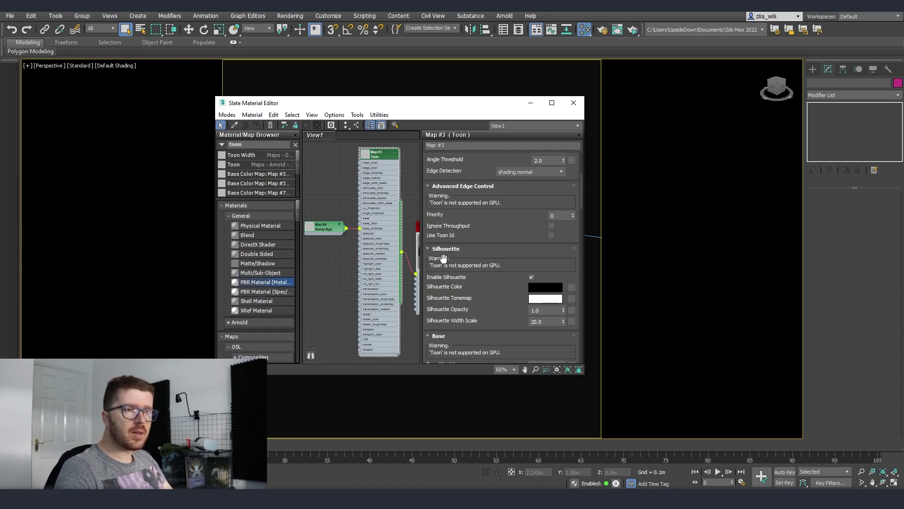
scroll(444, 258, down, 1)
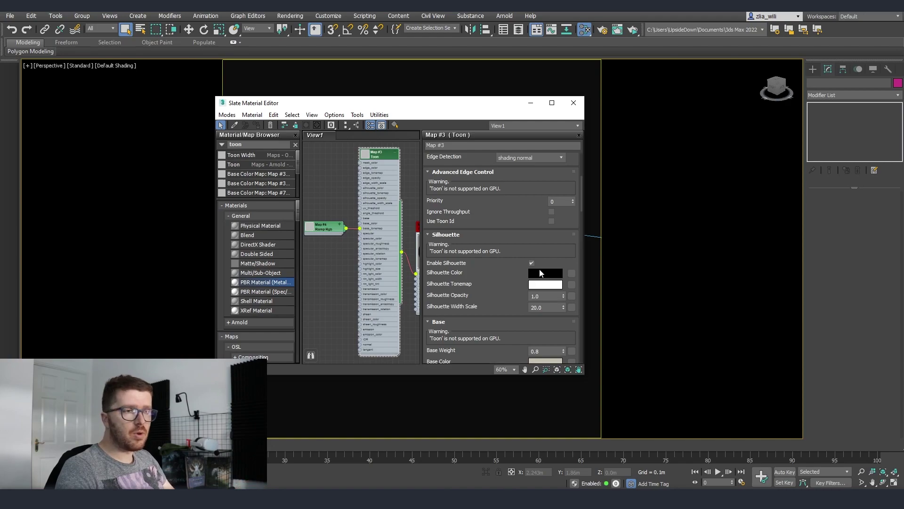
Review the base, specular, stylized highlight and rim lighting parameters of Toon Map #3, and return to its edge detection settings
scroll(464, 261, down, 5)
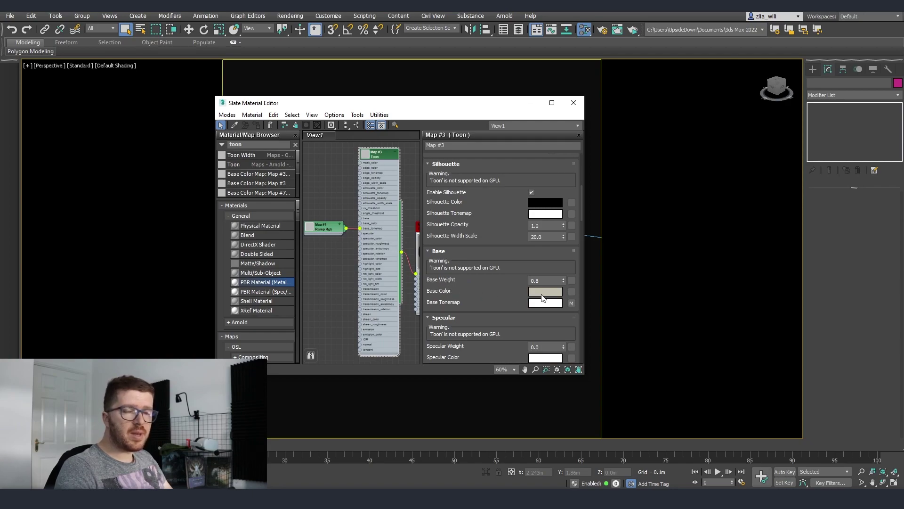
scroll(440, 264, down, 2)
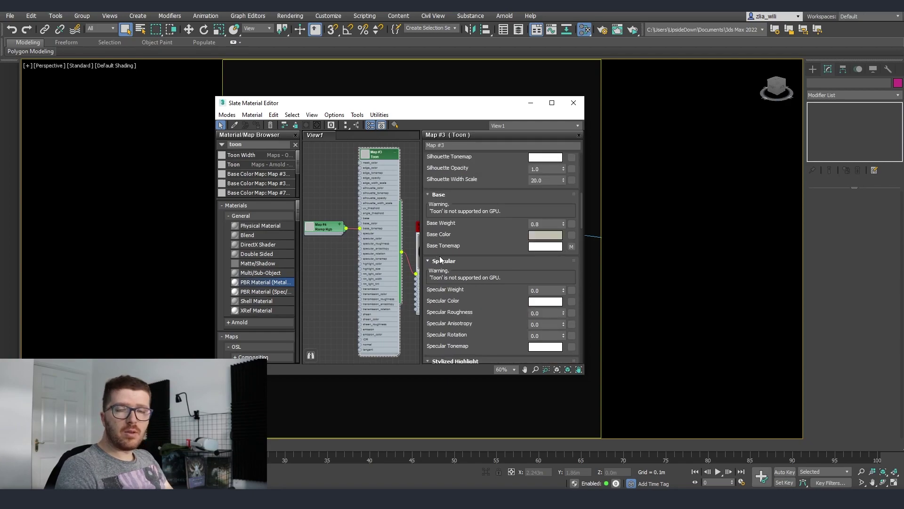
scroll(440, 259, down, 6)
scroll(450, 261, down, 2)
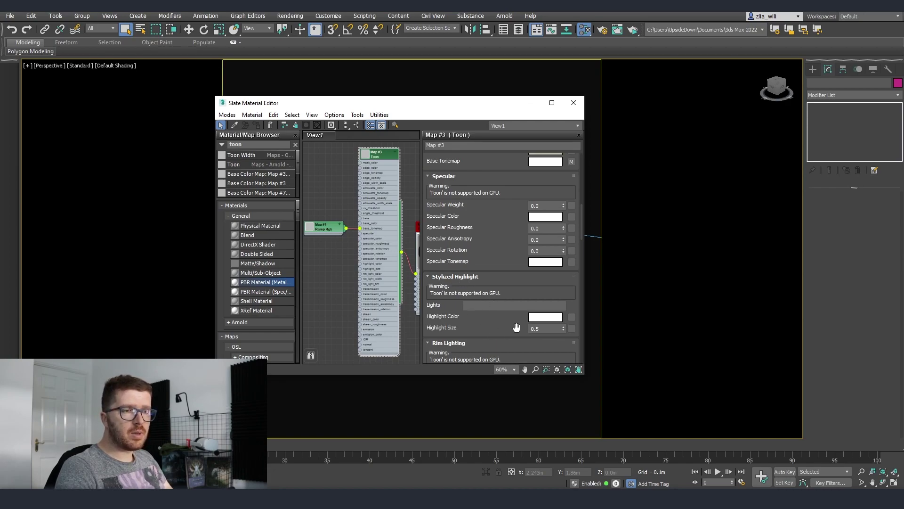
scroll(466, 287, down, 3)
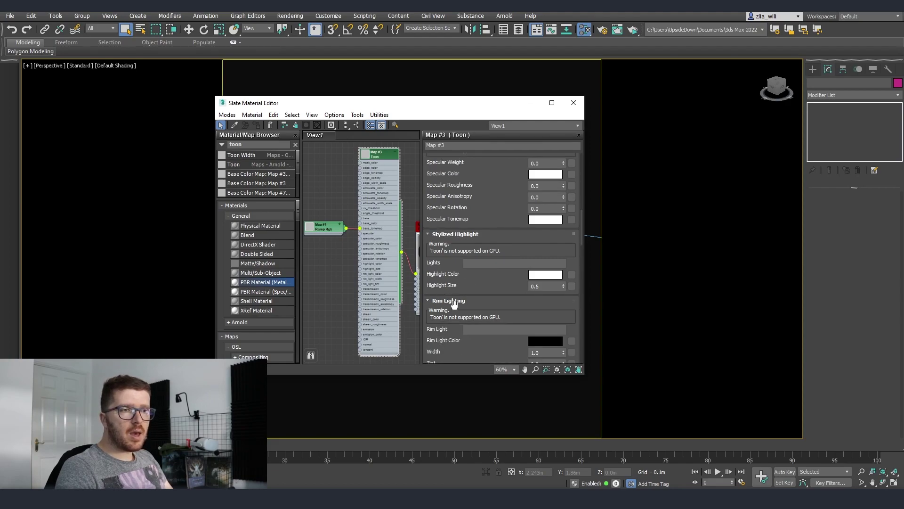
scroll(448, 287, down, 2)
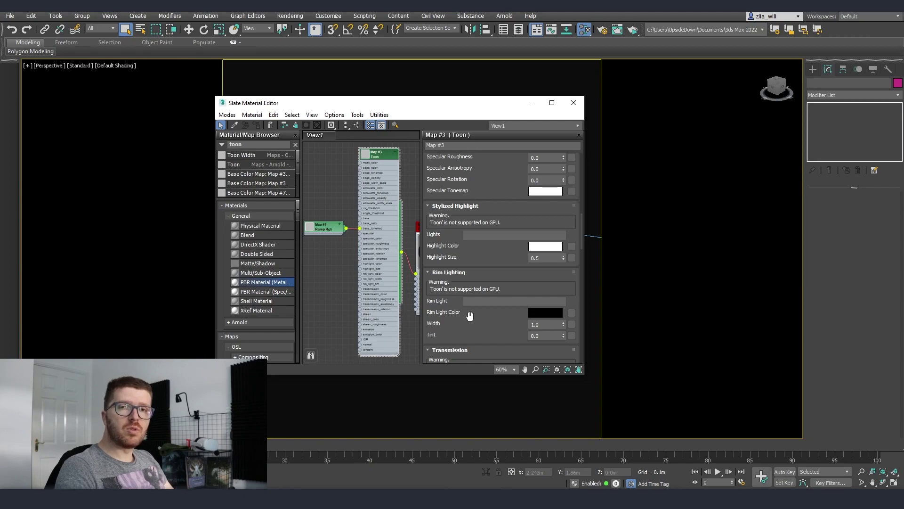
scroll(469, 316, up, 5)
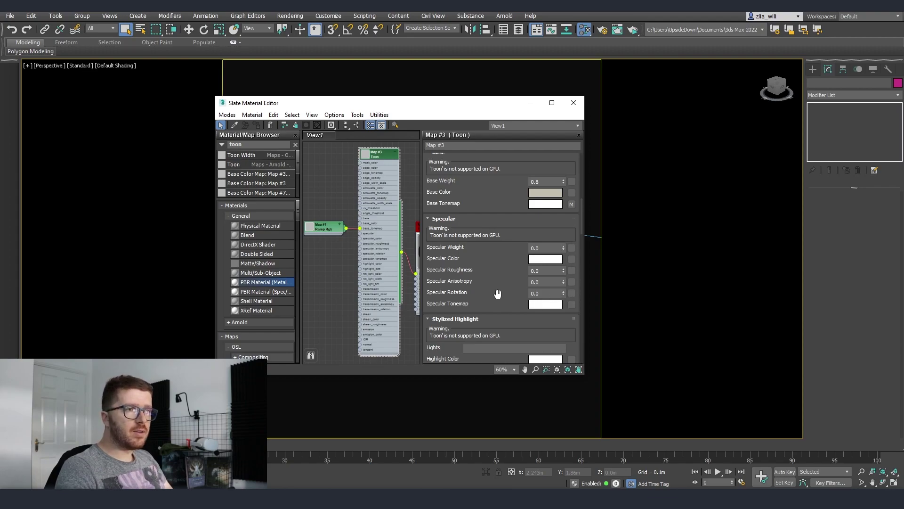
scroll(497, 294, up, 5)
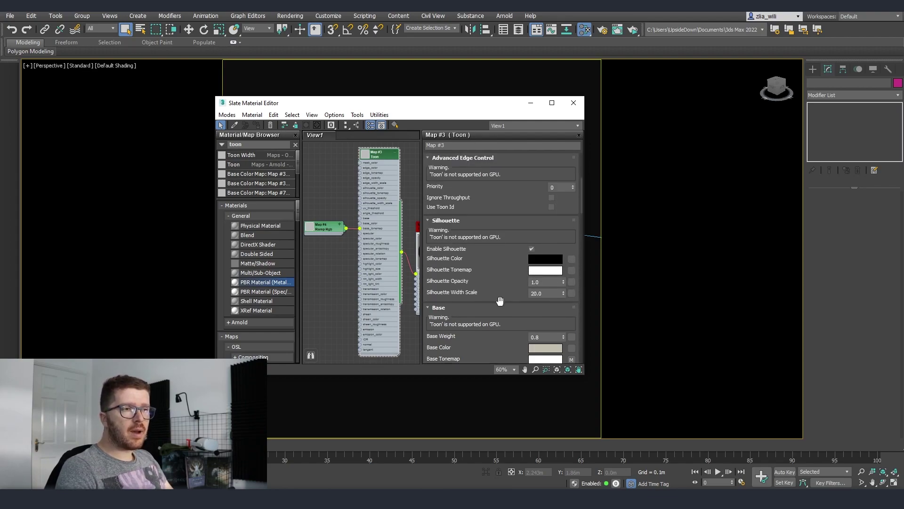
scroll(500, 301, up, 4)
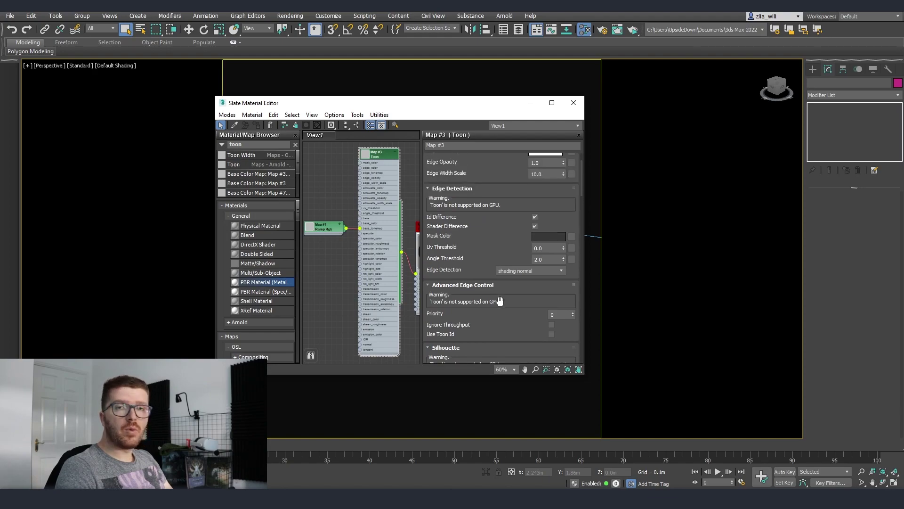
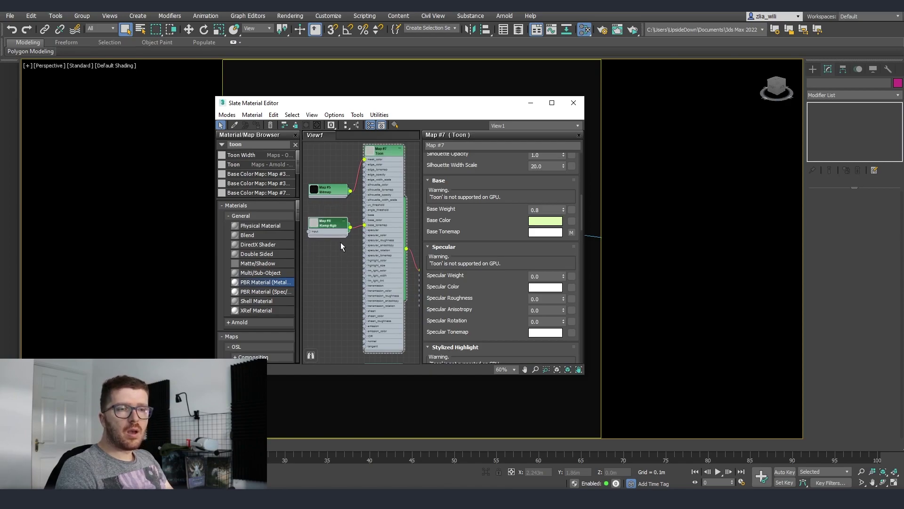
Open the Ramp Rgb Map #8 feeding the base tonemap of Toon Map #7 and examine its color ramp
scroll(347, 221, up, 3)
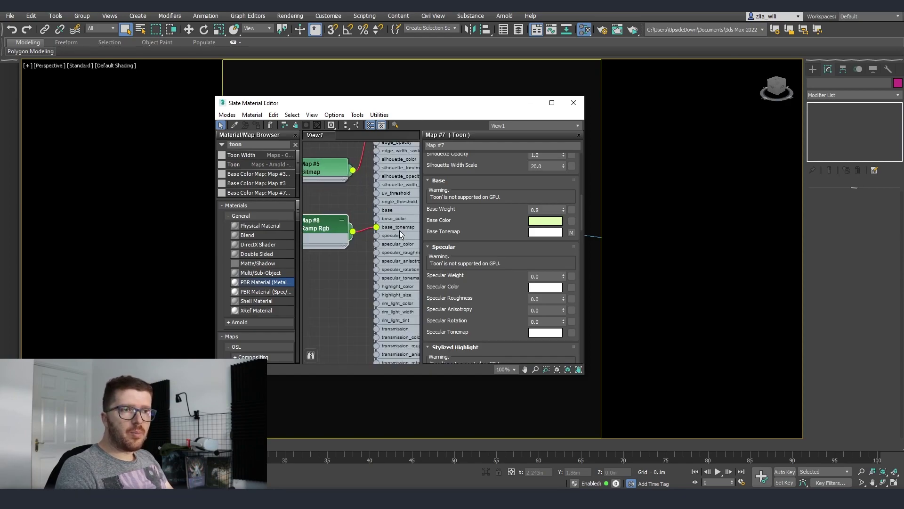
double_click(335, 229)
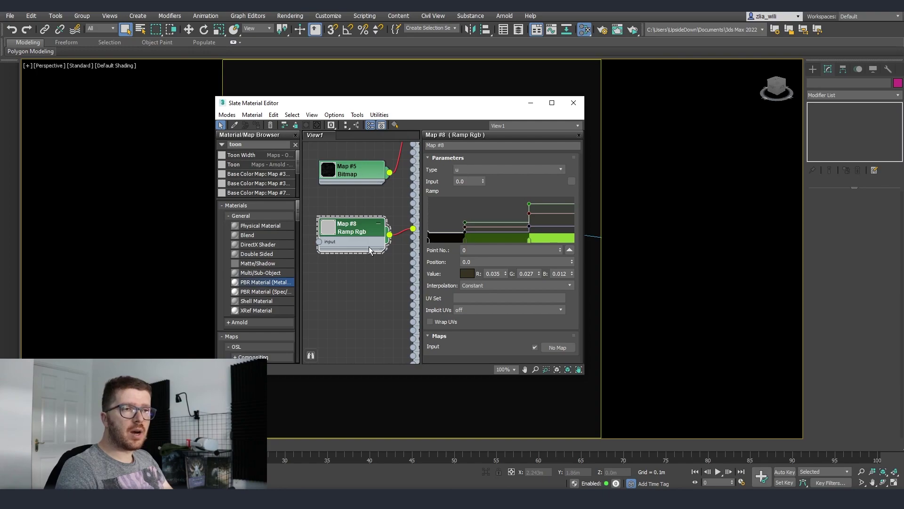
middle_drag(401, 277, 339, 286)
scroll(339, 285, down, 1)
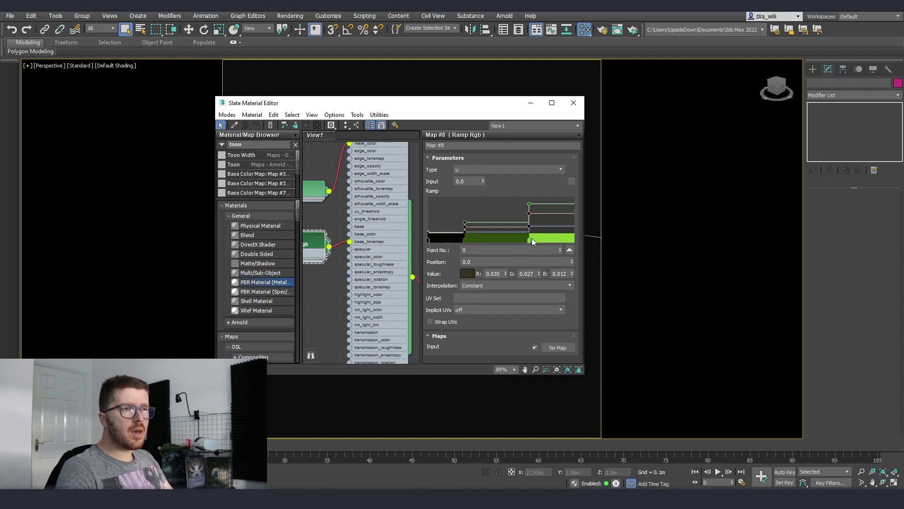
Switch the viewport to PhysCamera002 and render it in ActiveShade to examine the toon shading
click(528, 407)
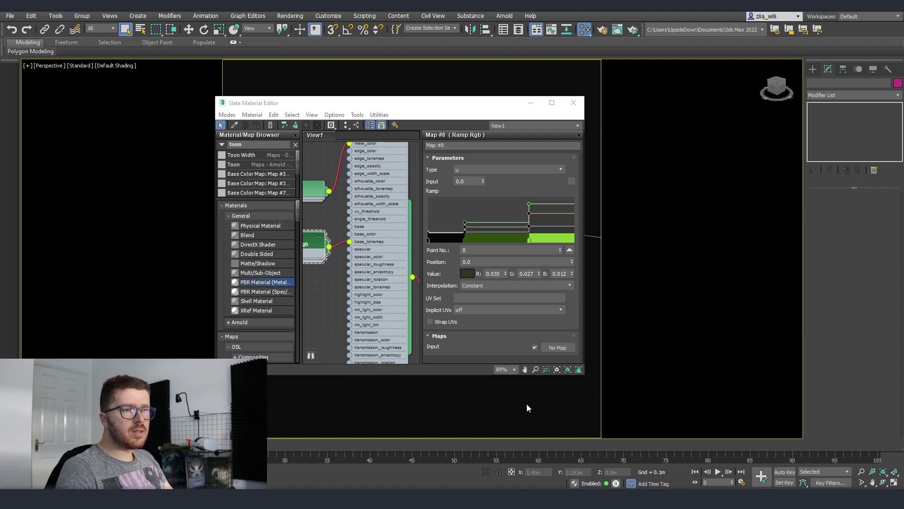
key(c)
key(shift+q)
drag(257, 81, 576, 76)
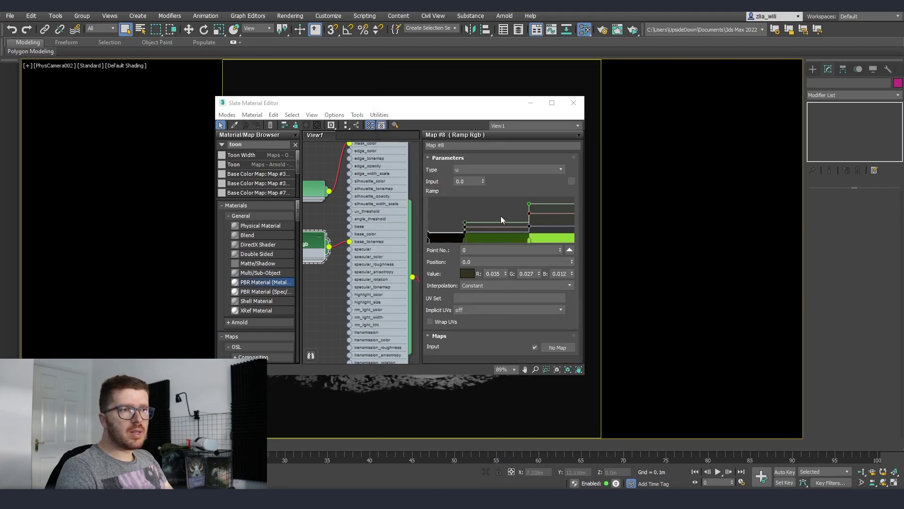
Move the dark green point of the Map #8 ramp to position 0.244
click(465, 241)
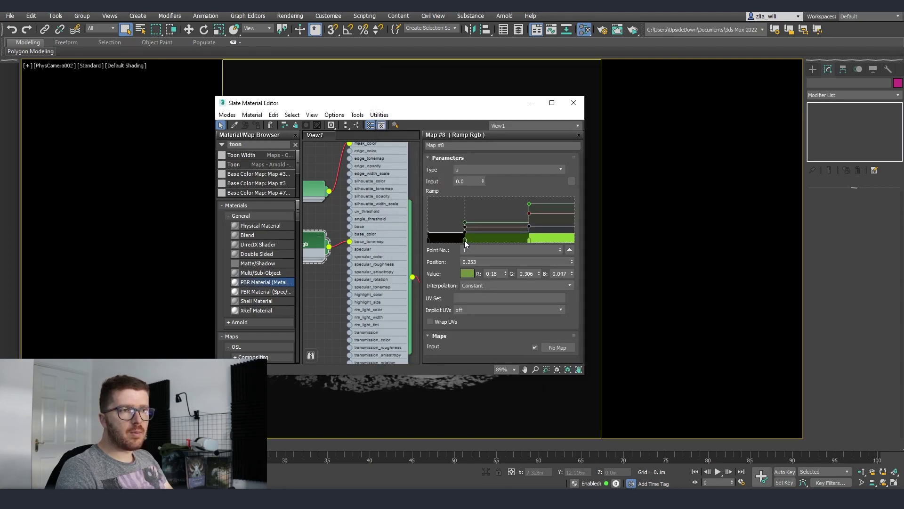
drag(467, 244, 463, 243)
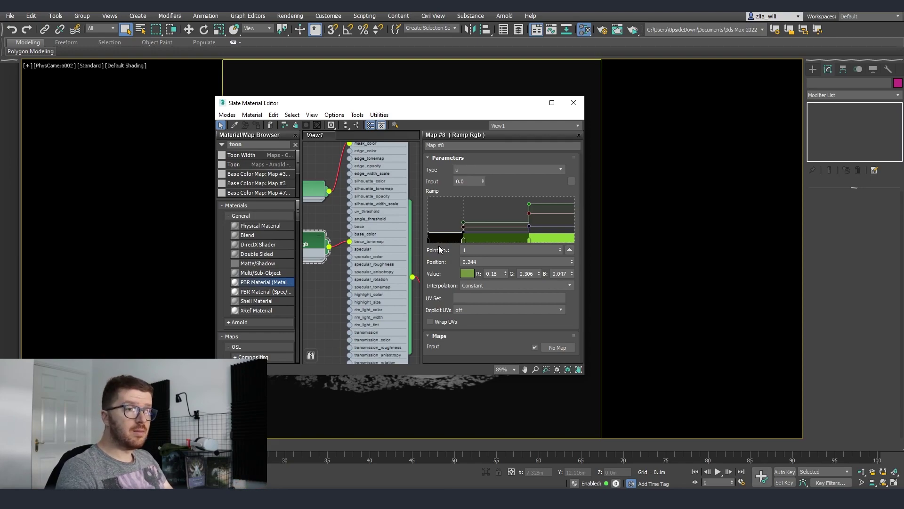
Search the material and map browser for "ramp"
middle_drag(319, 224, 372, 224)
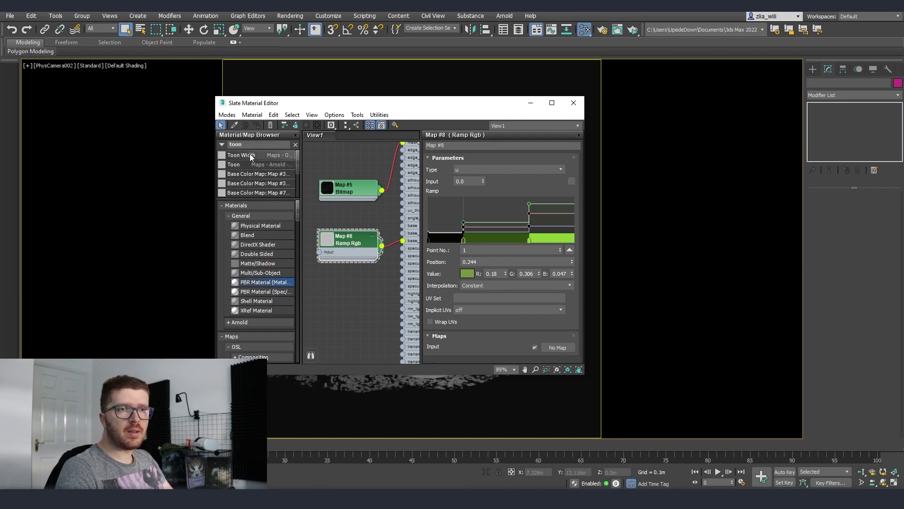
double_click(236, 144)
text(ramp)
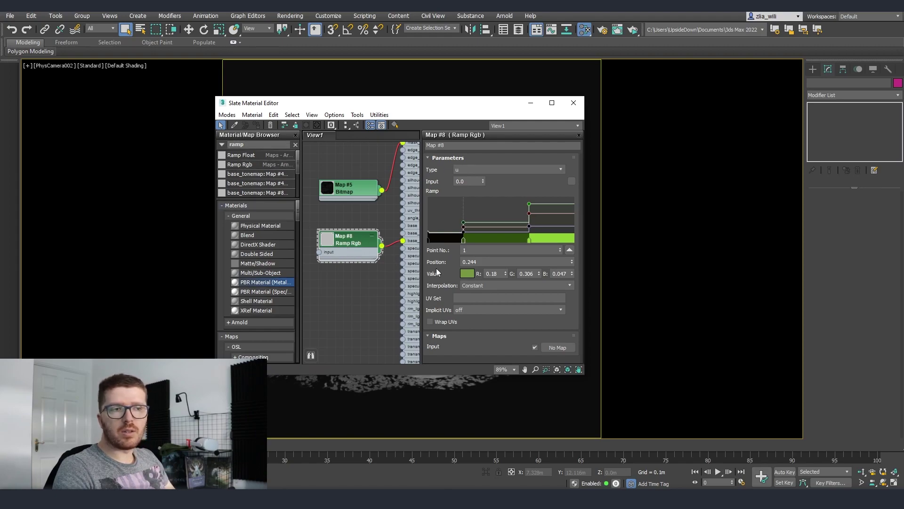
Render the camera view in ActiveShade to check the green ground's ramp shading, and close the render window
middle_drag(371, 276, 348, 282)
middle_drag(401, 248, 388, 248)
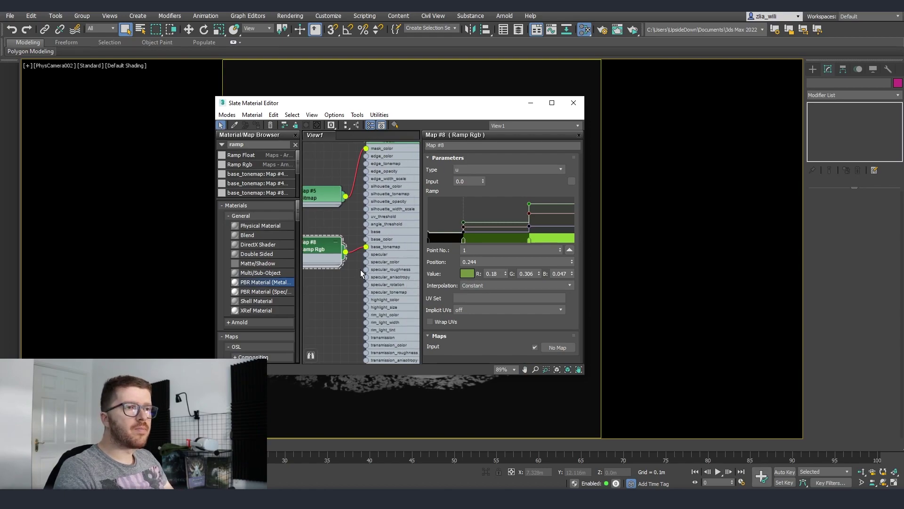
key(shift+q)
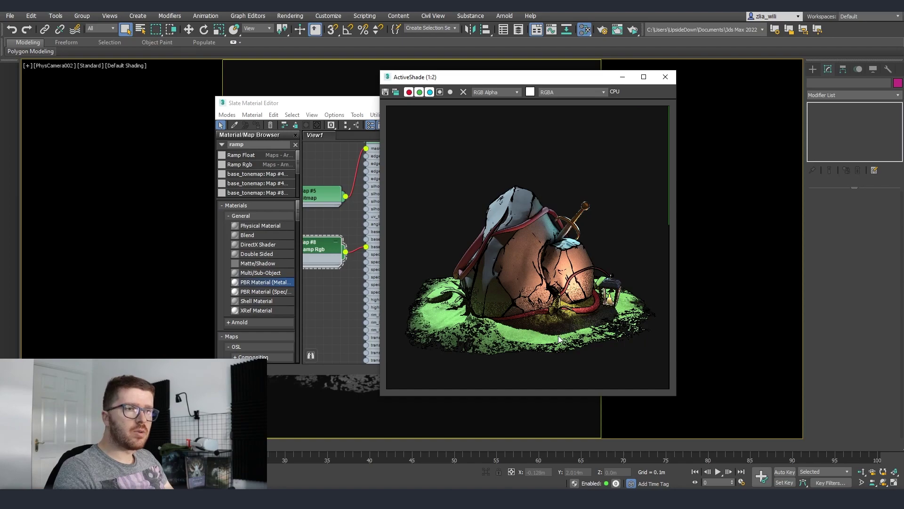
click(665, 77)
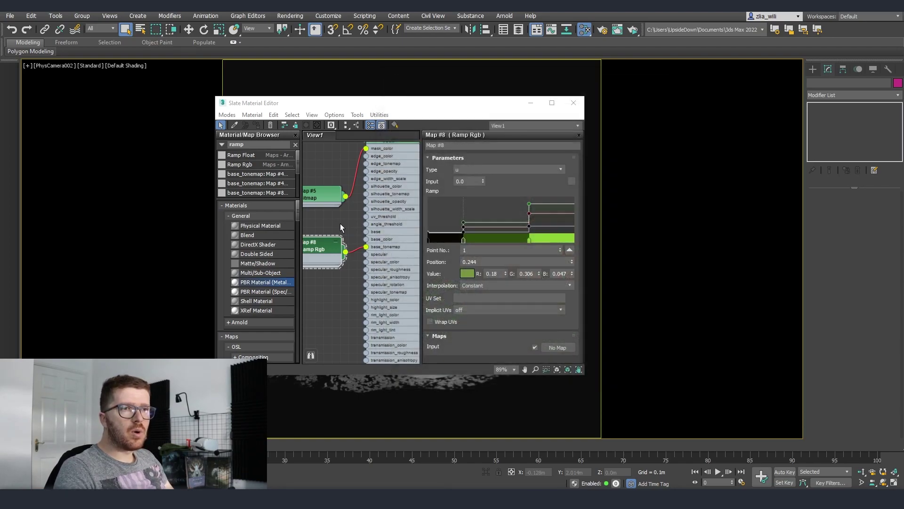
Open the Map #5 bitmap feeding the mask color of Toon Map #7, view its image, and return to the Toon node
middle_drag(345, 229, 355, 266)
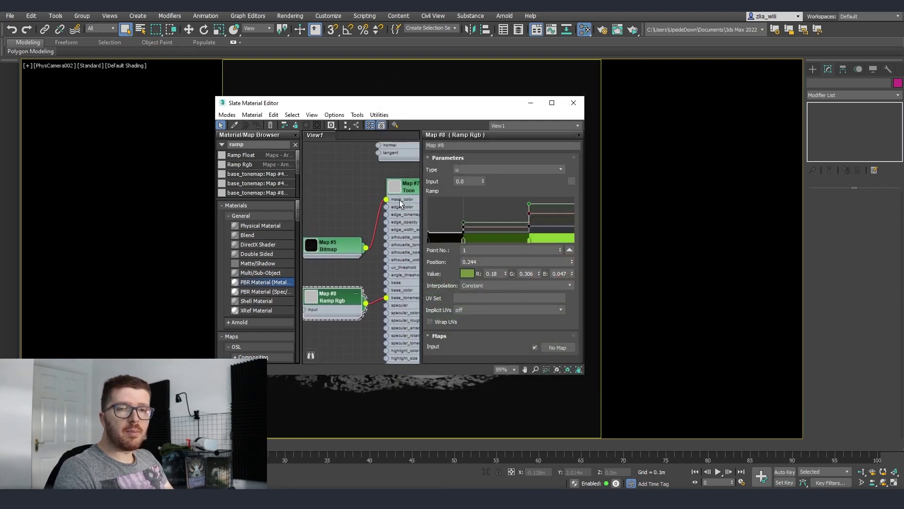
double_click(331, 247)
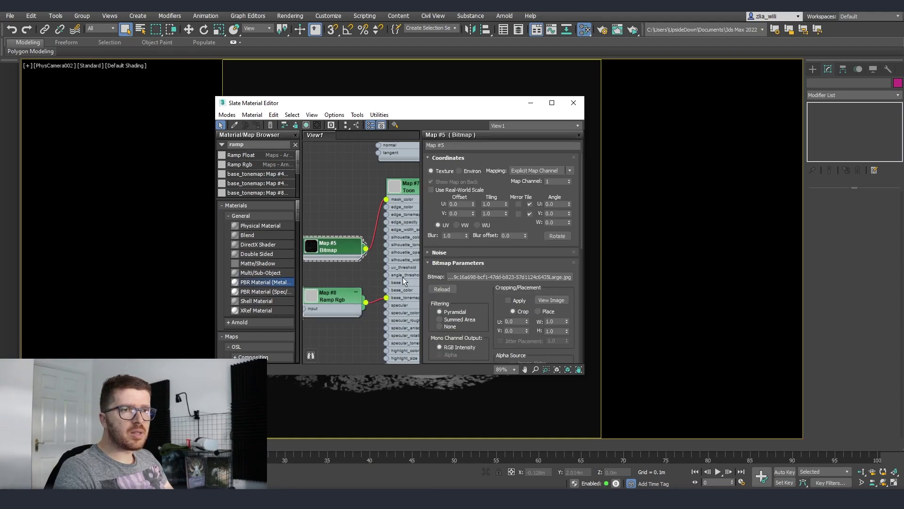
click(551, 300)
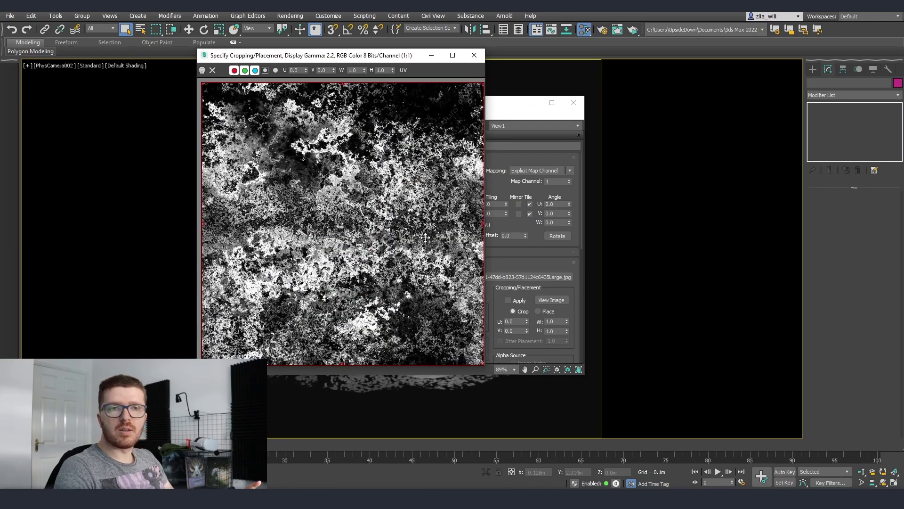
click(474, 55)
middle_drag(394, 211, 360, 211)
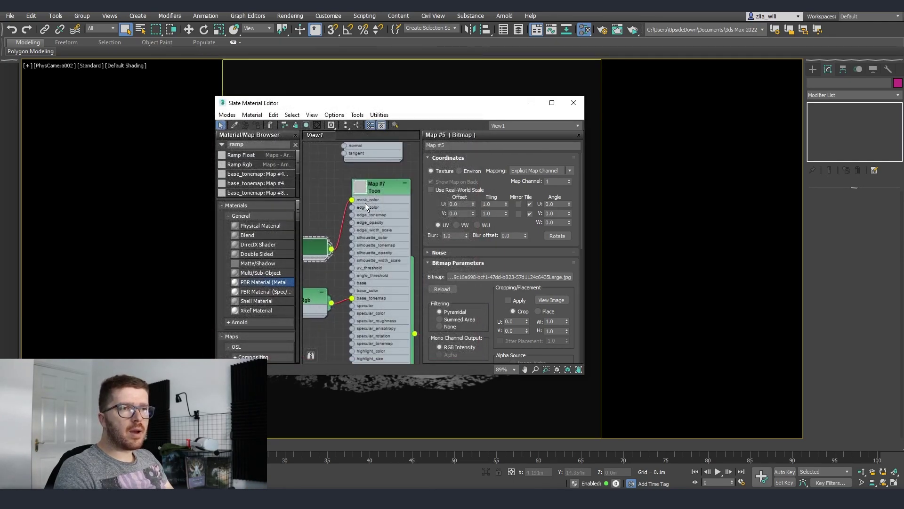
double_click(373, 198)
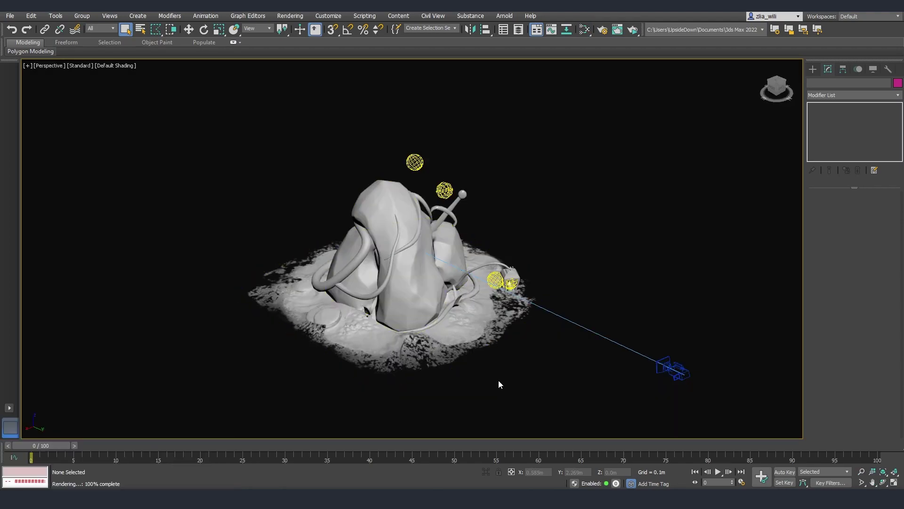
Select the ro2 rocks and open the Bake to Texture tool
click(415, 299)
alt+middle_drag(414, 298, 440, 343)
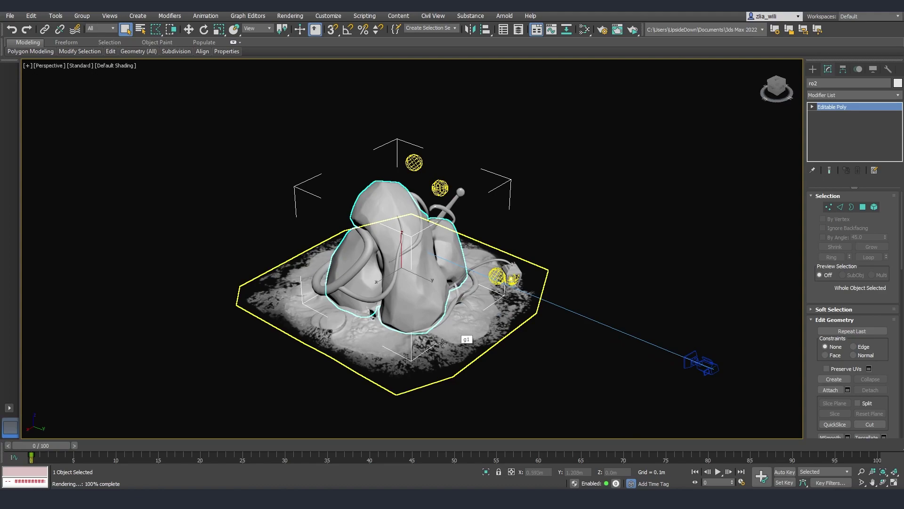
alt+middle_drag(451, 350, 454, 243)
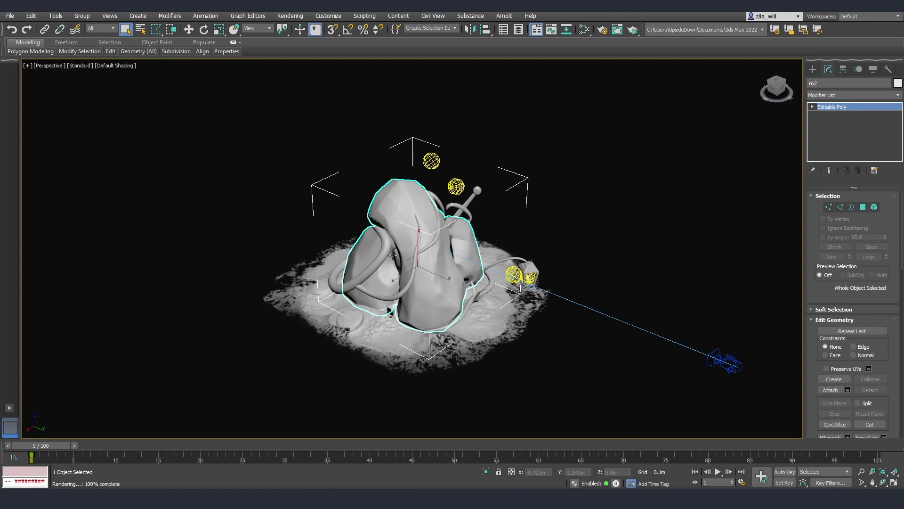
scroll(456, 316, up, 3)
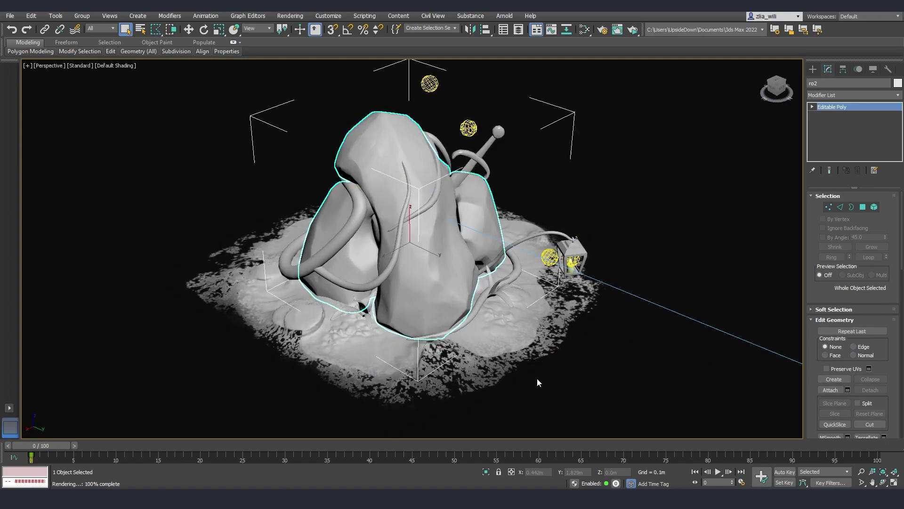
key(x)
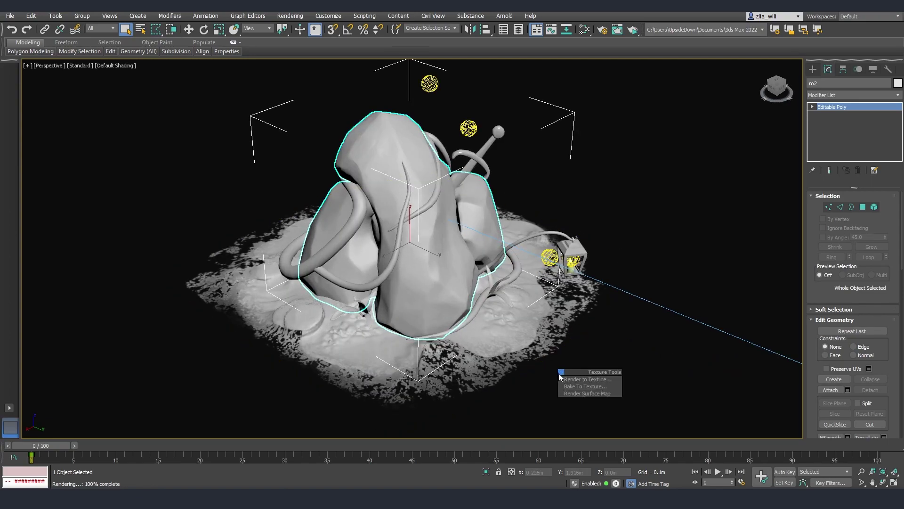
click(583, 385)
click(583, 385)
Add a Beauty map for the ro2 rocks to the baking queue and bake it
click(208, 199)
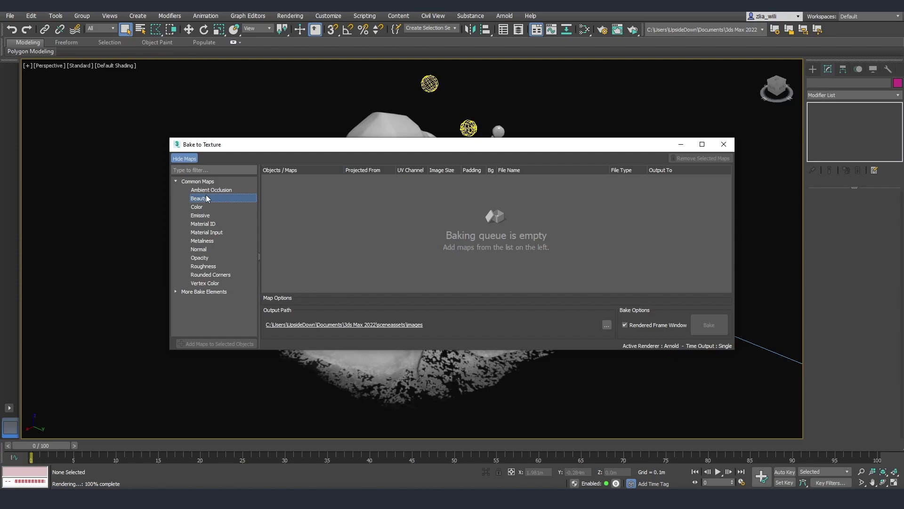
click(203, 198)
click(383, 133)
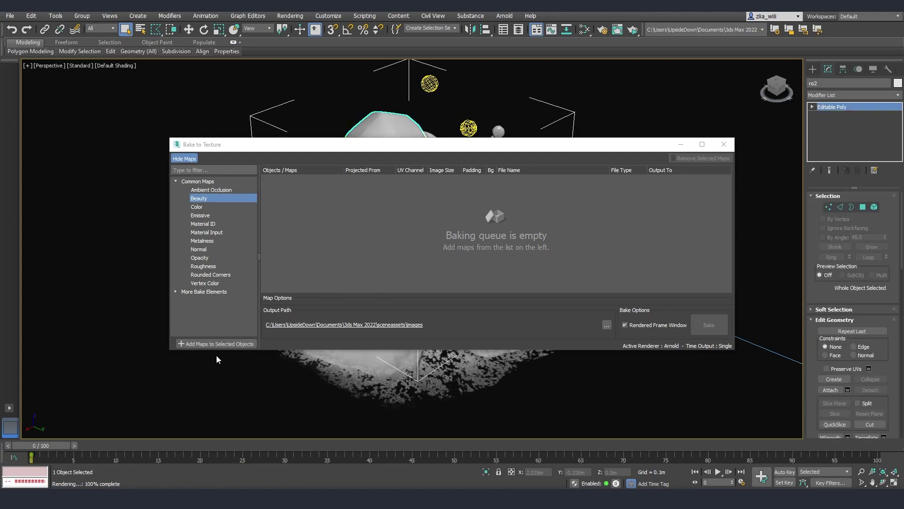
click(201, 344)
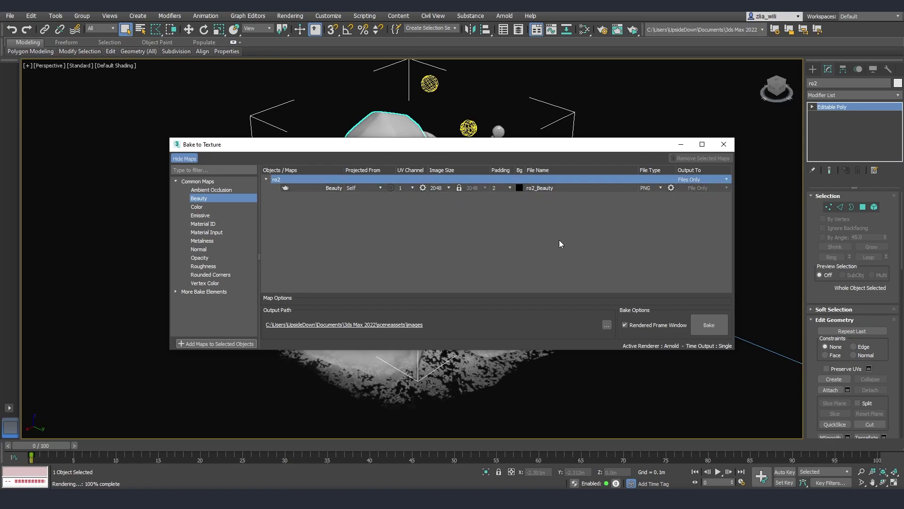
click(706, 325)
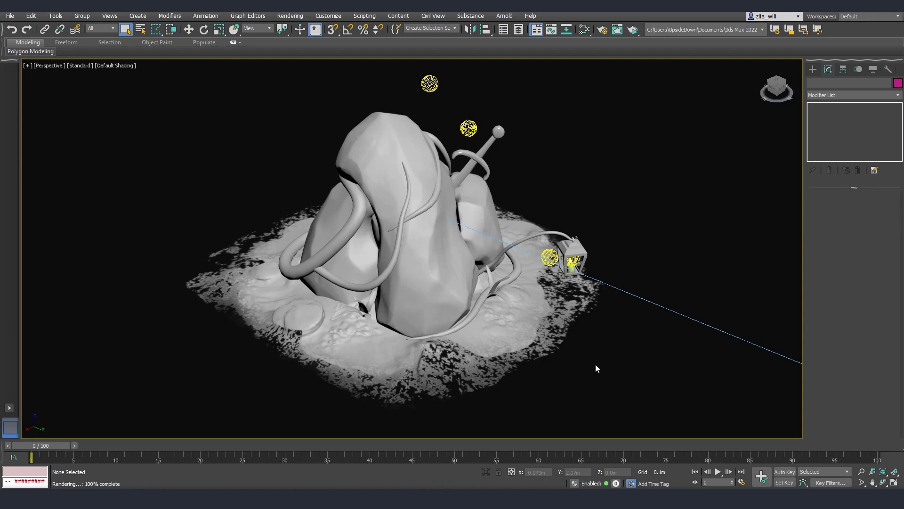
Draw a circle spline centred on the rocks, large enough to reach the camera
scroll(622, 358, down, 4)
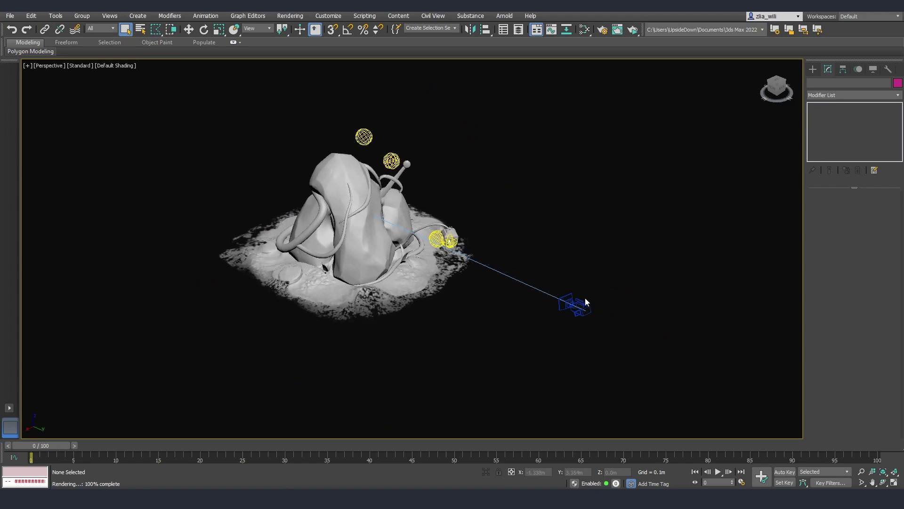
alt+middle_drag(479, 377, 564, 376)
alt+middle_drag(586, 311, 636, 263)
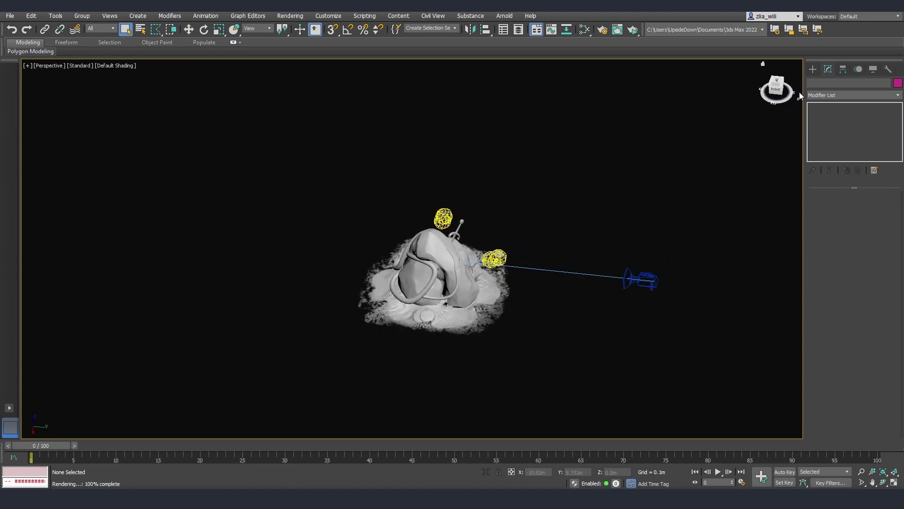
click(812, 69)
click(824, 84)
click(829, 97)
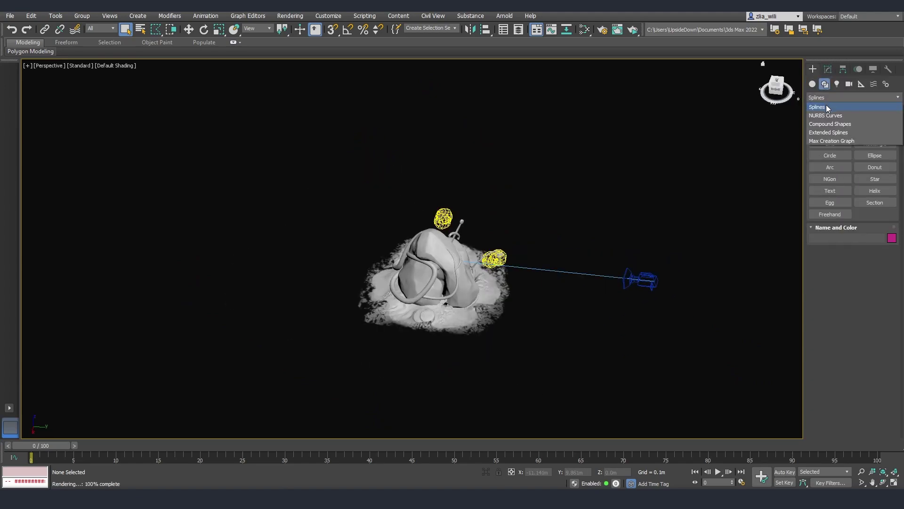
click(827, 107)
click(829, 155)
alt+middle_drag(614, 295, 433, 254)
drag(433, 255, 454, 380)
right_click(454, 381)
Disable the circle's renderer and viewport thickness, and raise the circle to a height of about 1.18 m
click(828, 69)
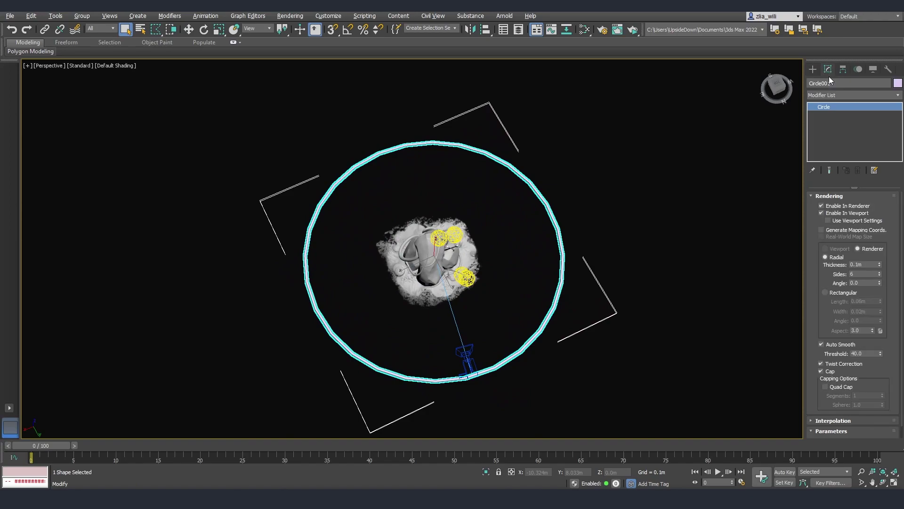
click(830, 213)
alt+middle_drag(598, 246, 433, 237)
key(w)
drag(434, 237, 446, 197)
alt+middle_drag(447, 197, 593, 298)
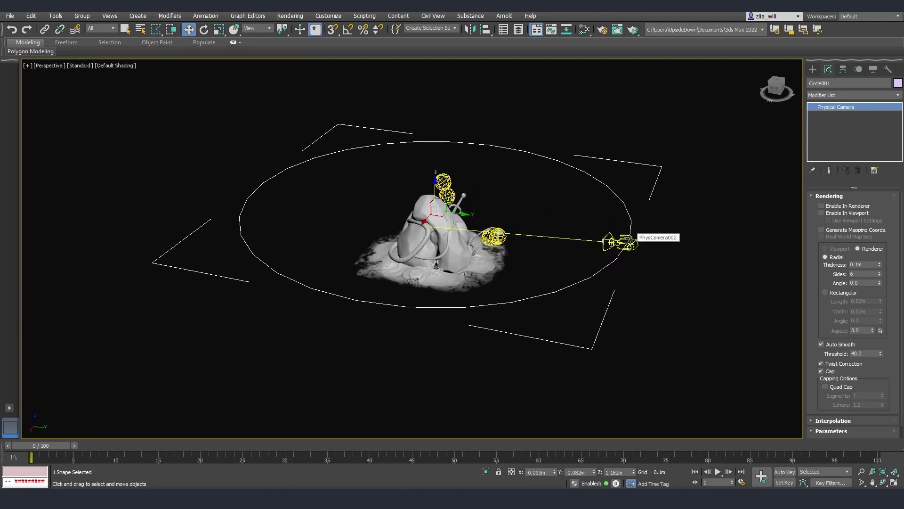
Convert the circle into PhysCamera002's motion path with 20 samples over frames 0 to 100, and scrub the timeline to check the orbit
click(636, 241)
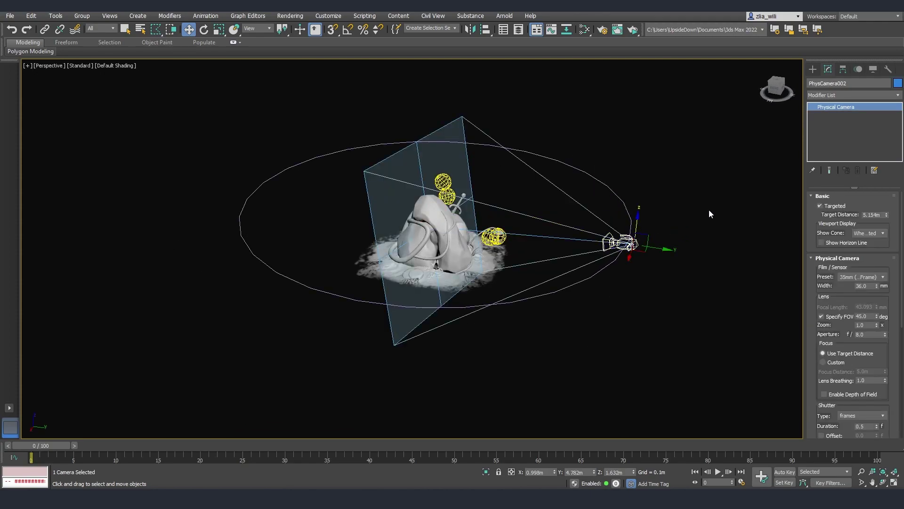
click(813, 69)
click(858, 69)
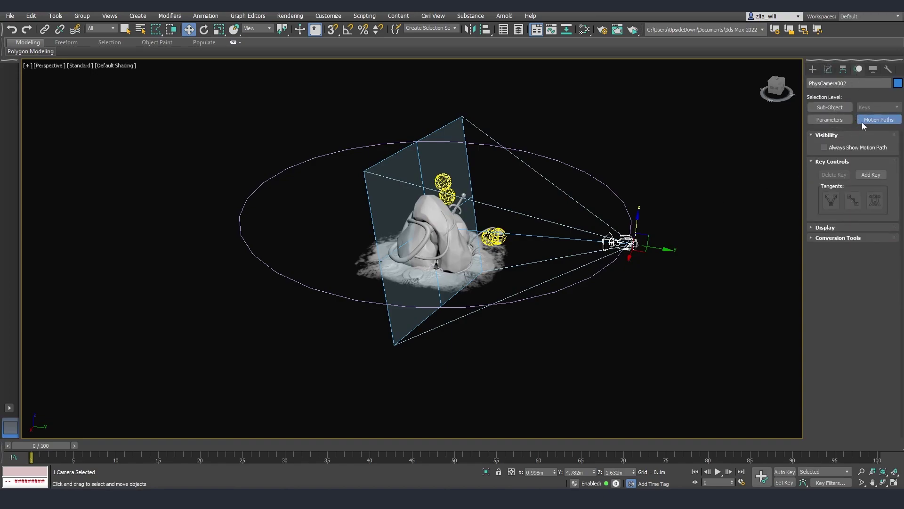
click(826, 238)
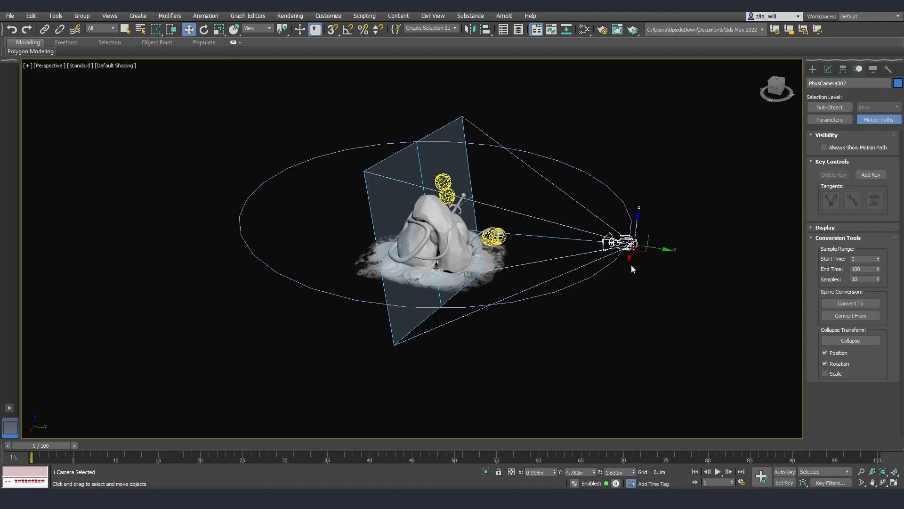
double_click(856, 279)
click(829, 306)
click(855, 317)
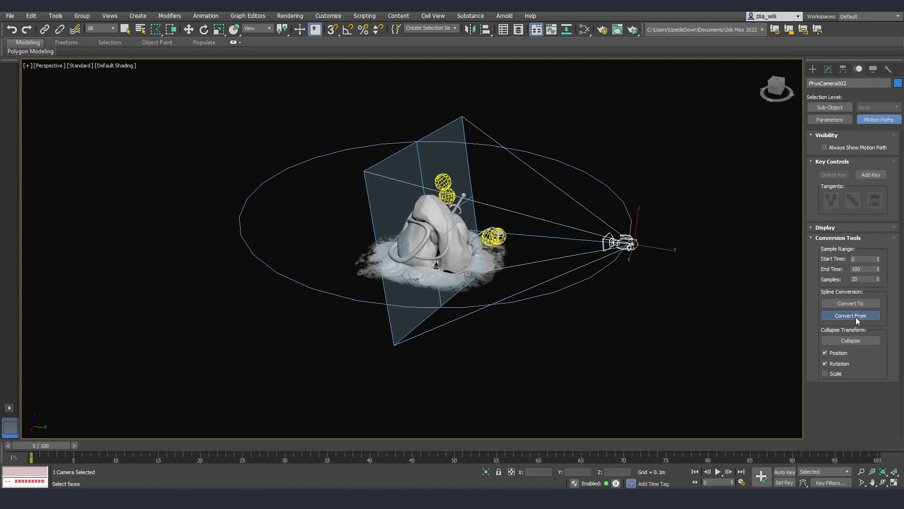
click(623, 255)
mouse_move(50, 446)
mouse_down()
mouse_move(872, 429)
mouse_move(45, 431)
mouse_up()
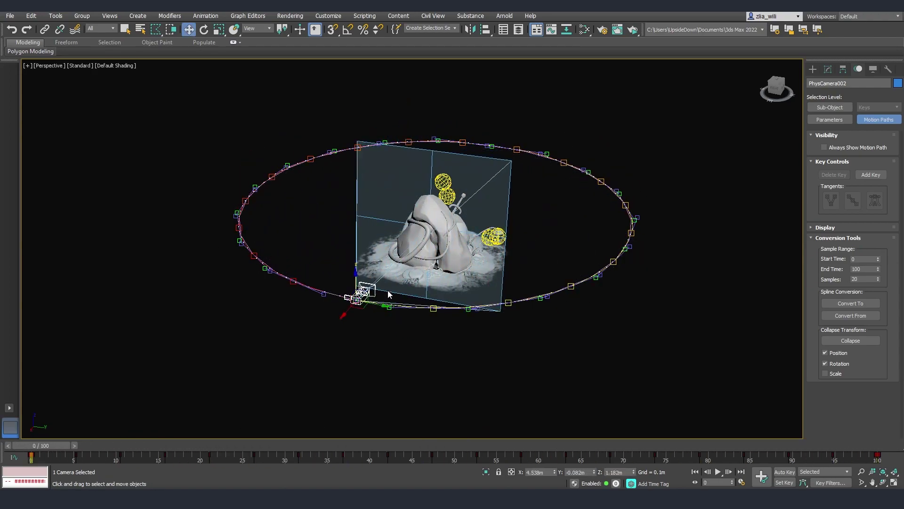
alt+middle_drag(365, 297, 513, 308)
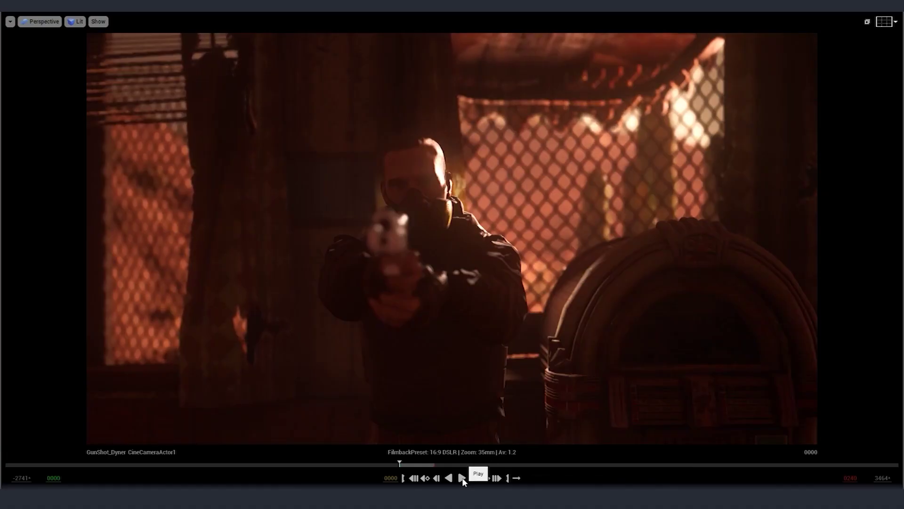
Switch to Unreal Engine and play the GunShot_Dyner cinematic shot
click(462, 478)
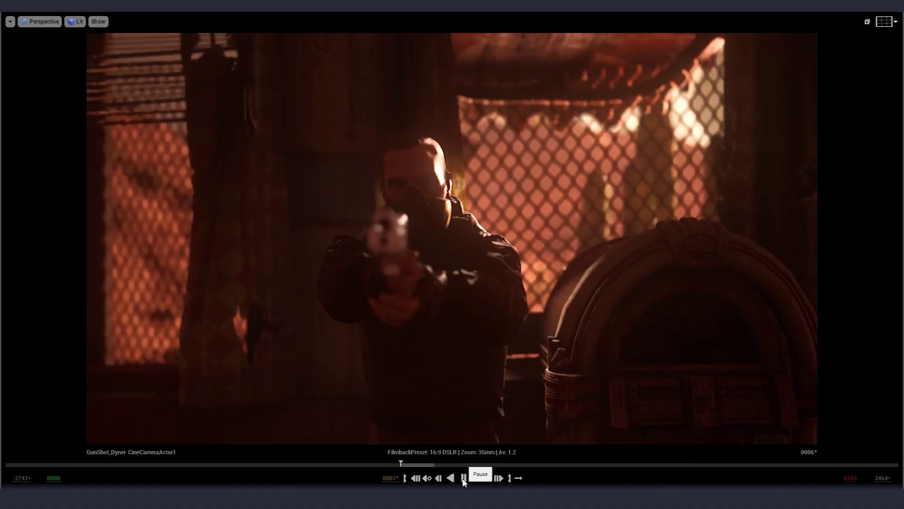